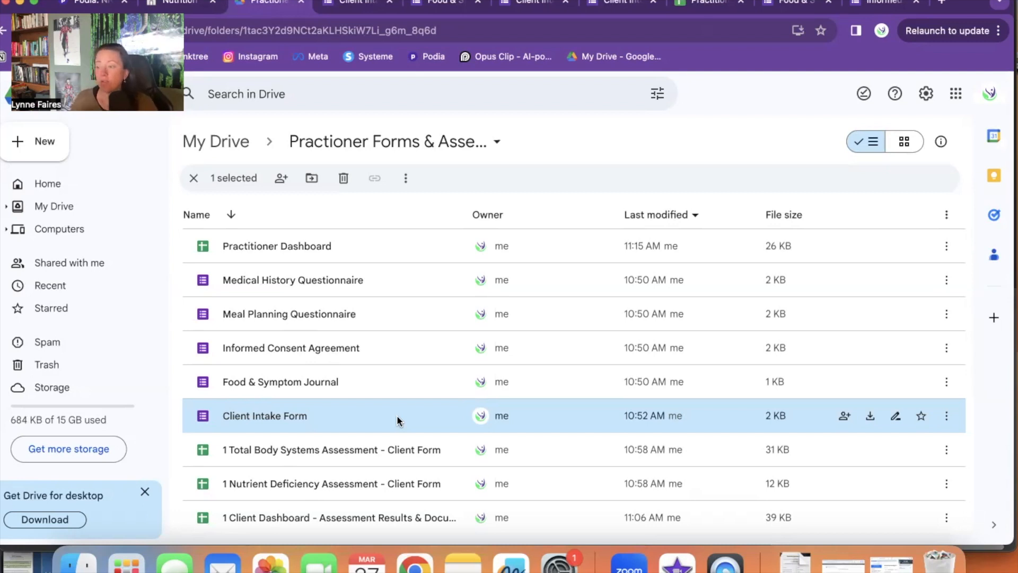
# Step: Open the Client Intake Form and insert a new blank question beneath the Full Name question
pyautogui.doubleClick(397, 414)
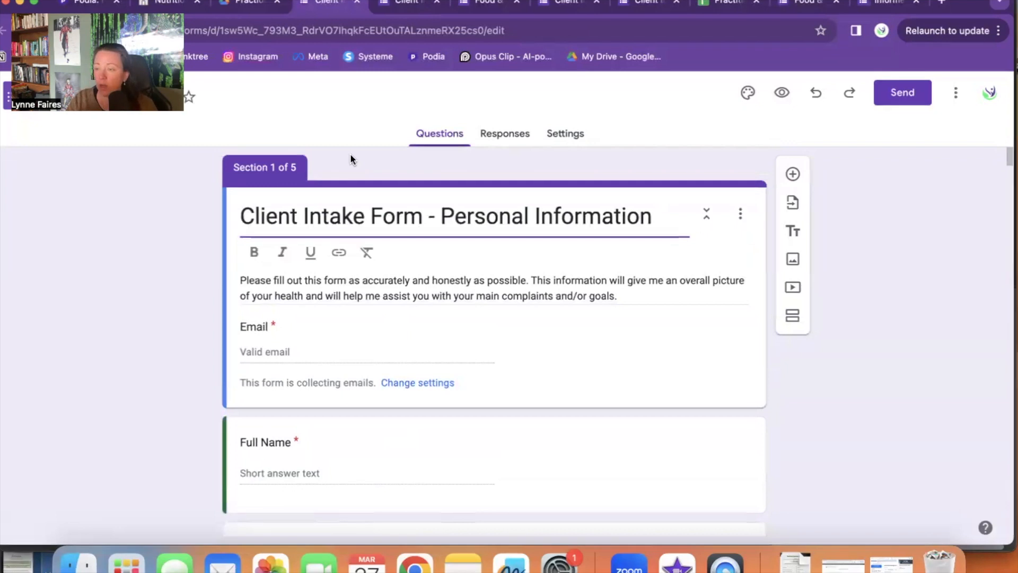
pyautogui.scroll(-2, 704, 294)
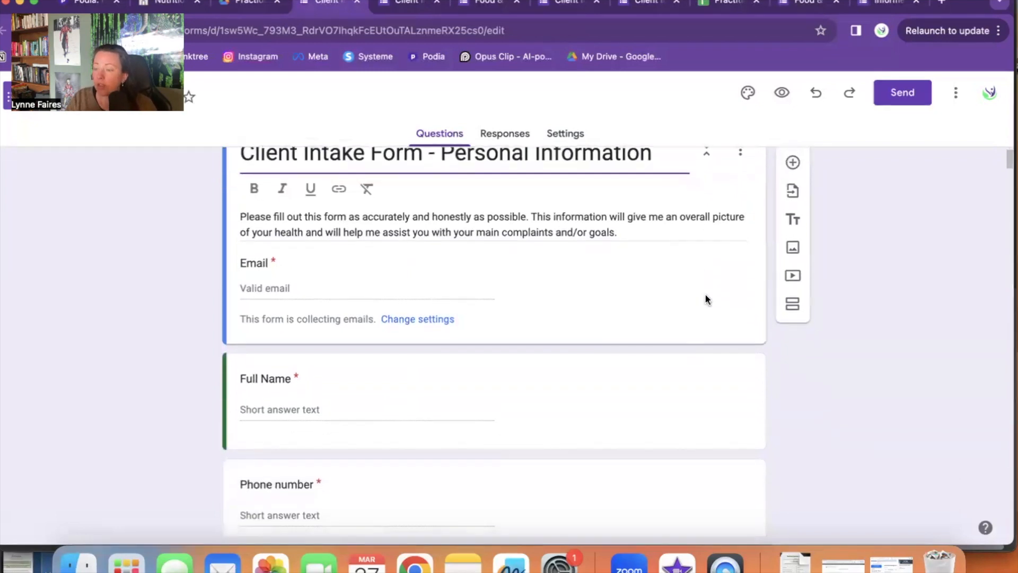
pyautogui.click(682, 383)
pyautogui.scroll(-2, 683, 382)
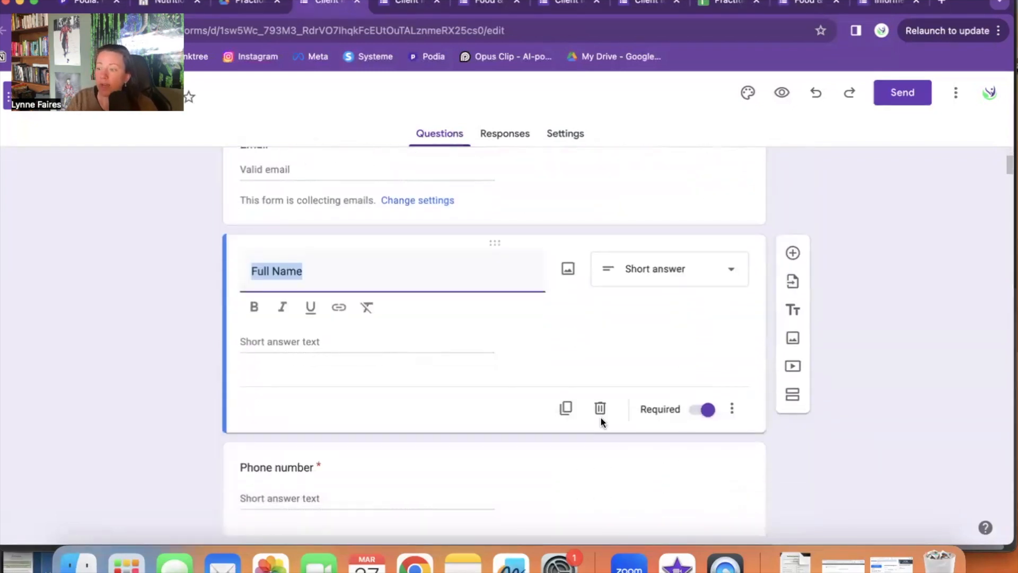
pyautogui.scroll(-2, 616, 411)
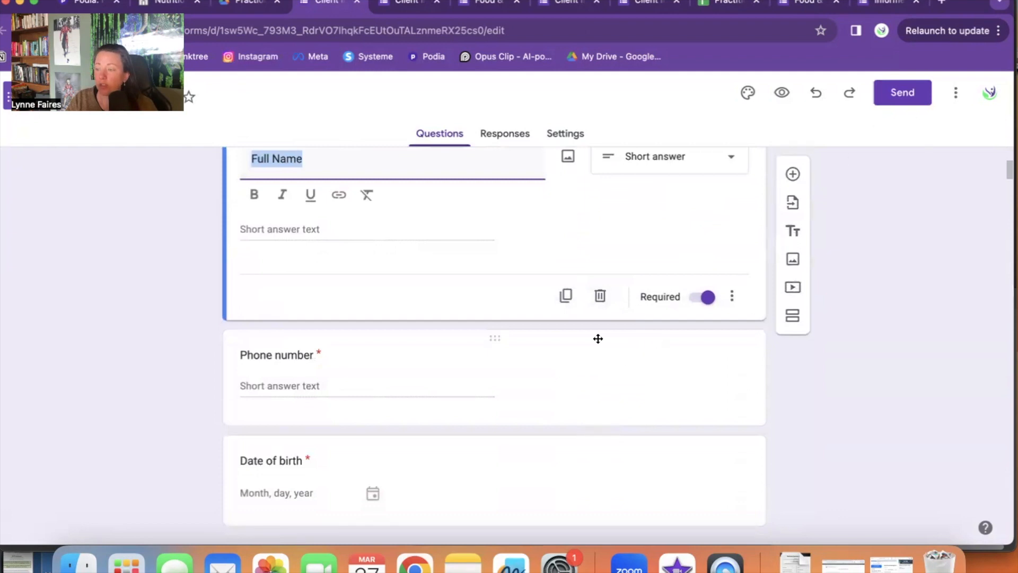
pyautogui.scroll(-1, 610, 344)
pyautogui.scroll(-3, 629, 360)
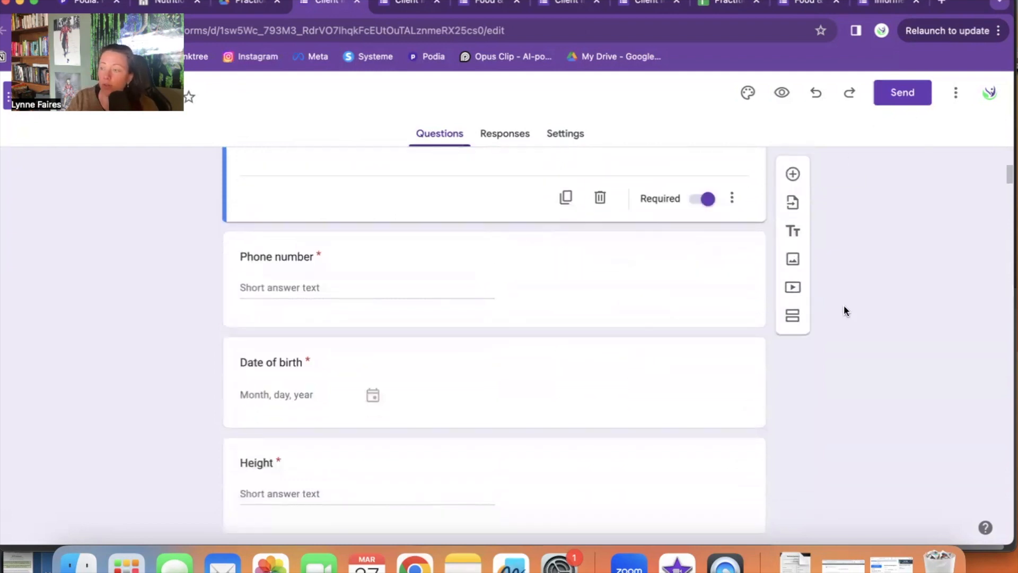
pyautogui.scroll(6, 675, 300)
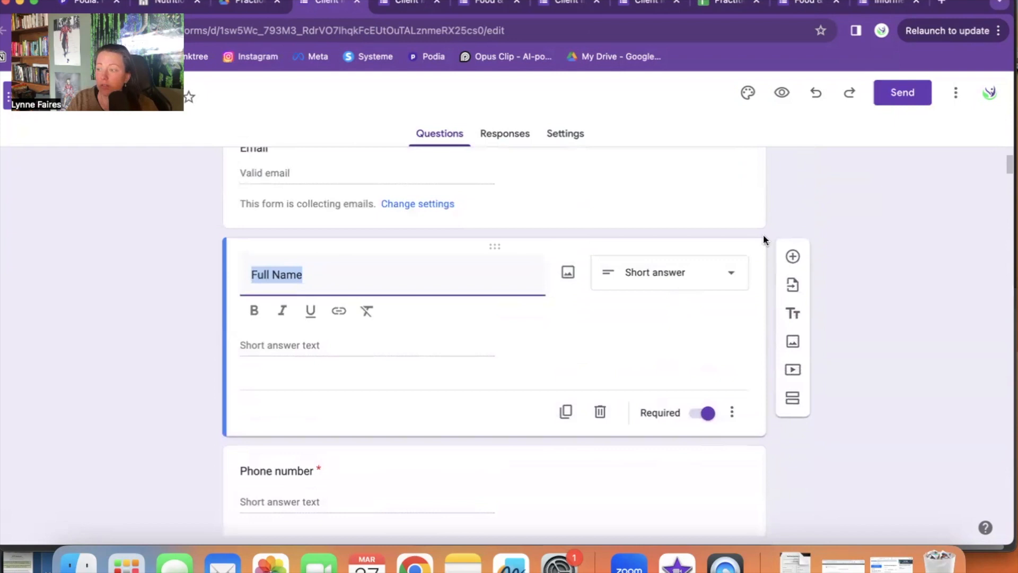
pyautogui.moveTo(498, 241); pyautogui.dragTo(513, 364)
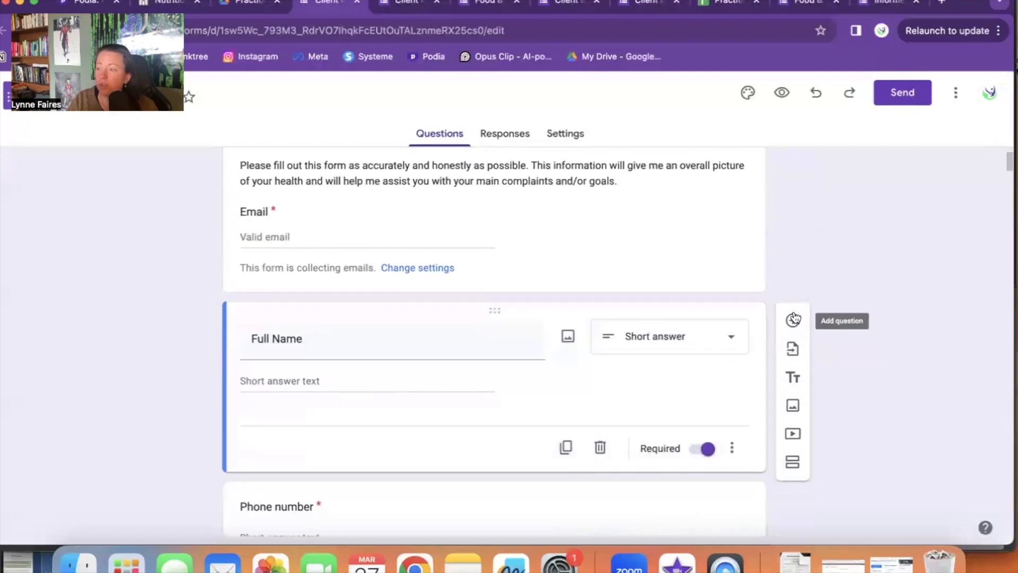
pyautogui.click(794, 322)
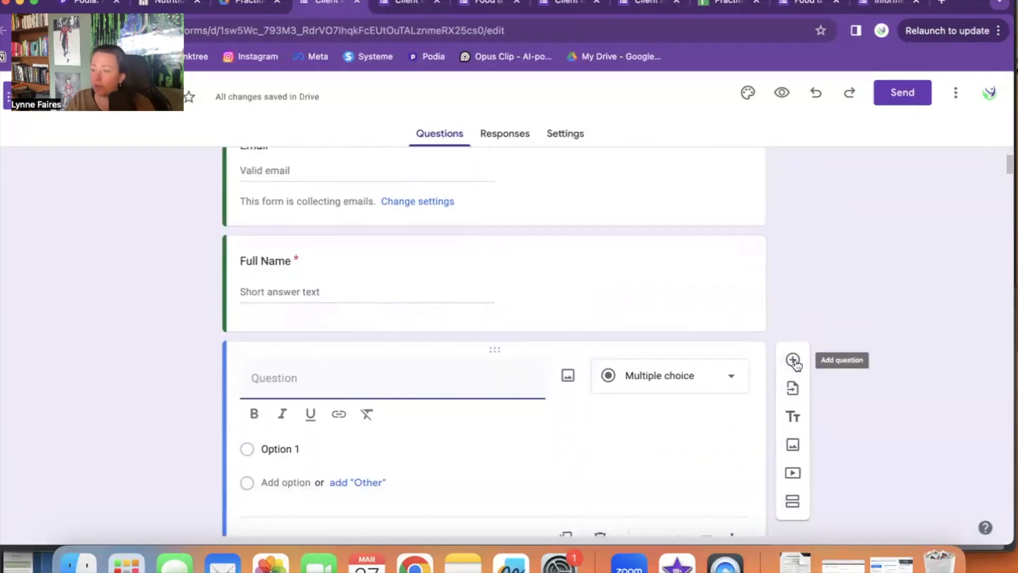
# Step: Delete the new empty multiple-choice question without changing its type
pyautogui.click(717, 381)
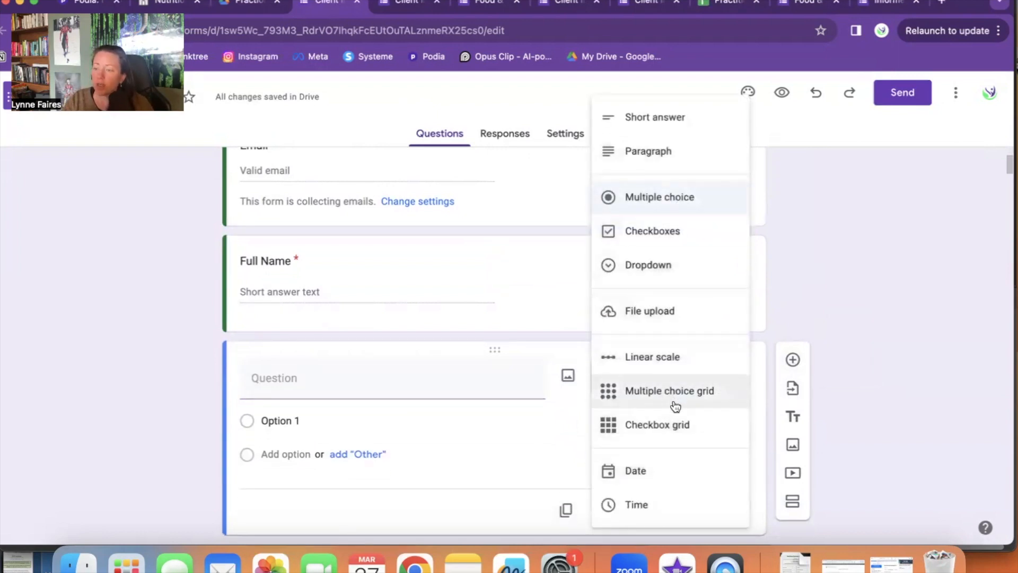
pyautogui.click(847, 268)
pyautogui.scroll(-2, 603, 340)
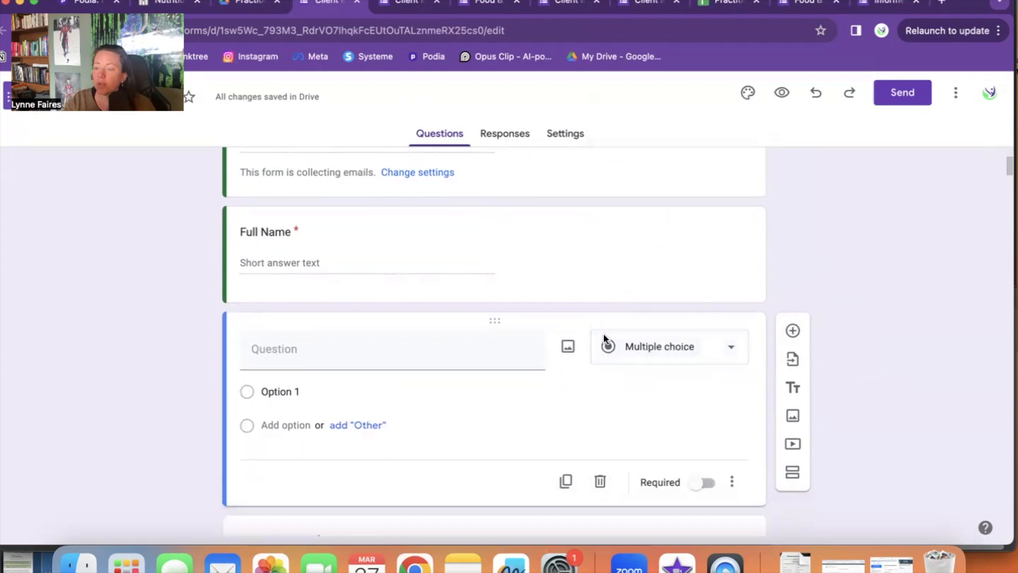
pyautogui.click(600, 427)
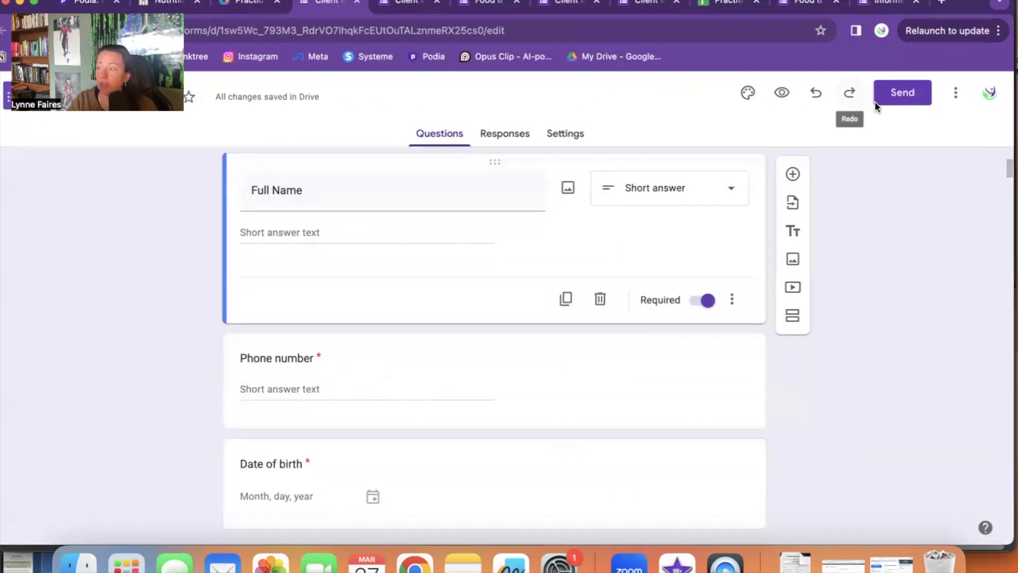
# Step: Bring up the Send form dialog for the Client Intake Form
pyautogui.scroll(4, 479, 225)
pyautogui.scroll(1, 479, 224)
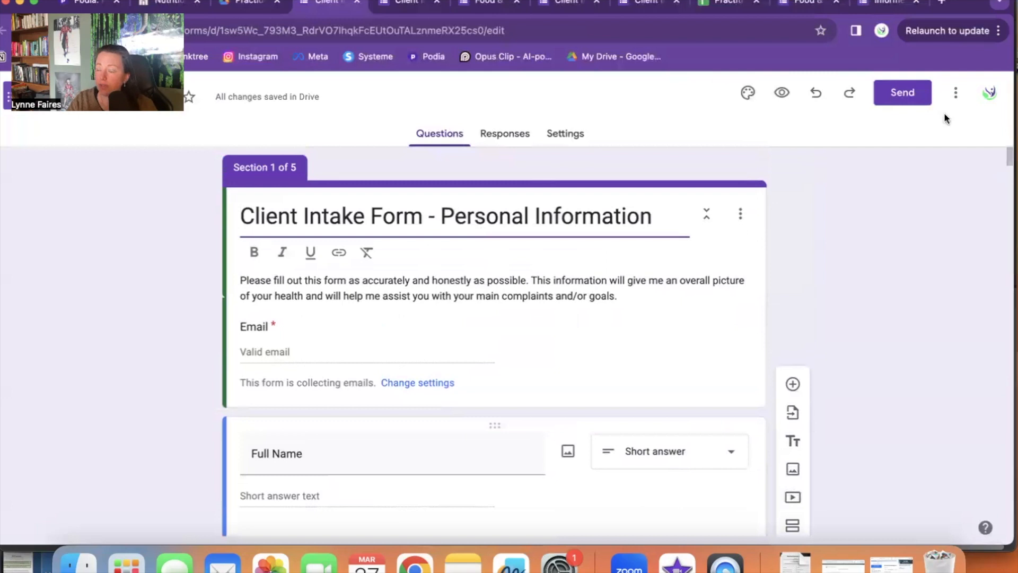
pyautogui.click(903, 93)
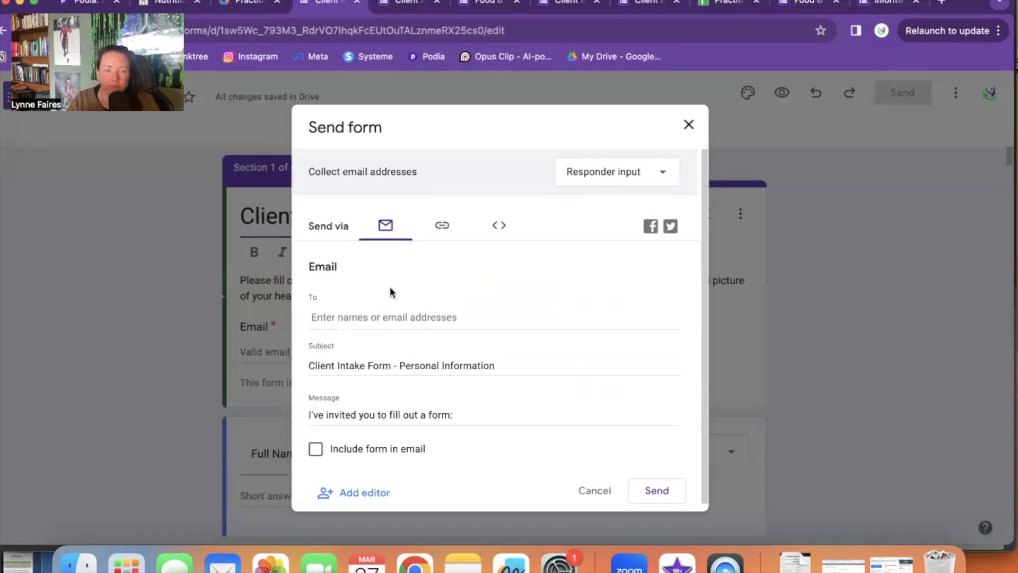
# Step: Copy the Client Intake Form's shareable link from the Send dialog's Link tab
pyautogui.click(441, 226)
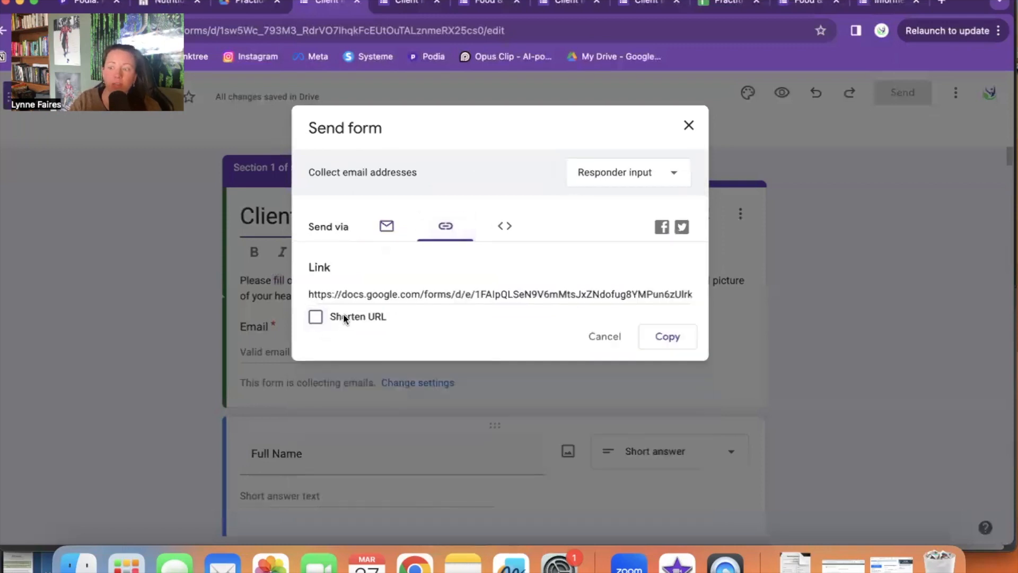
pyautogui.click(545, 295)
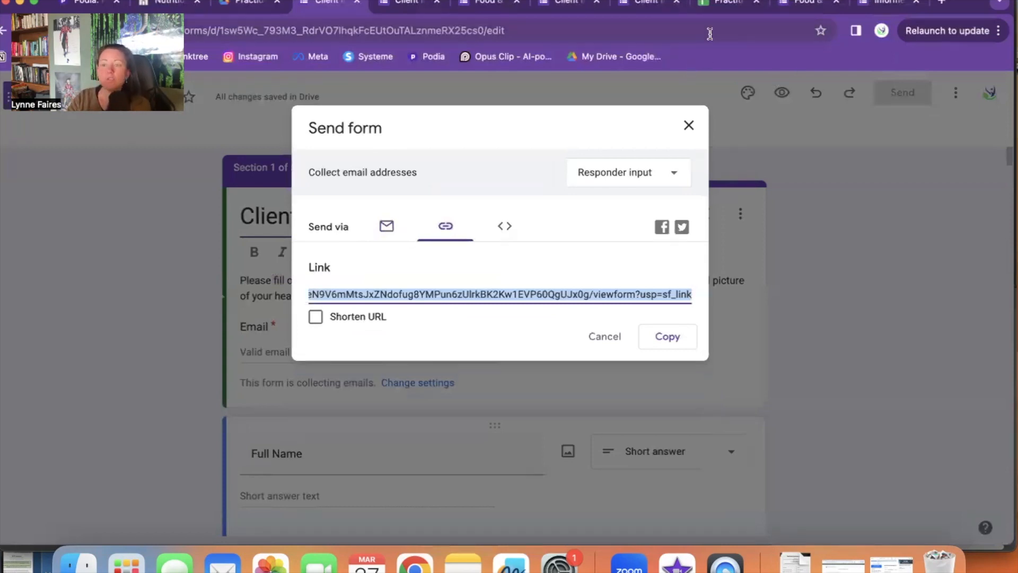
pyautogui.click(635, 26)
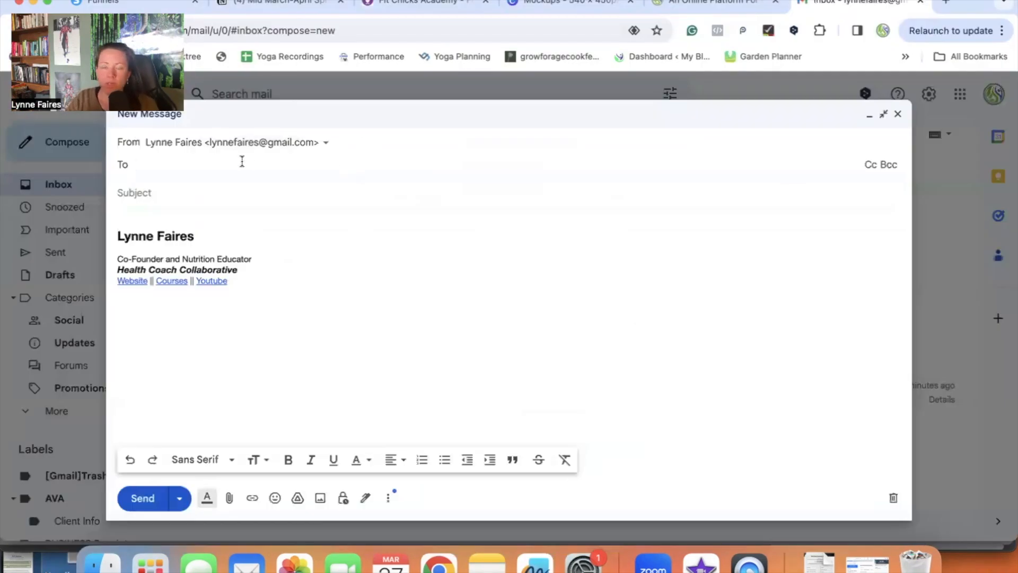
# Step: Write 'Hello Client' and 'Here are the forms I would love for you to fill out.' in the body
pyautogui.click(262, 221)
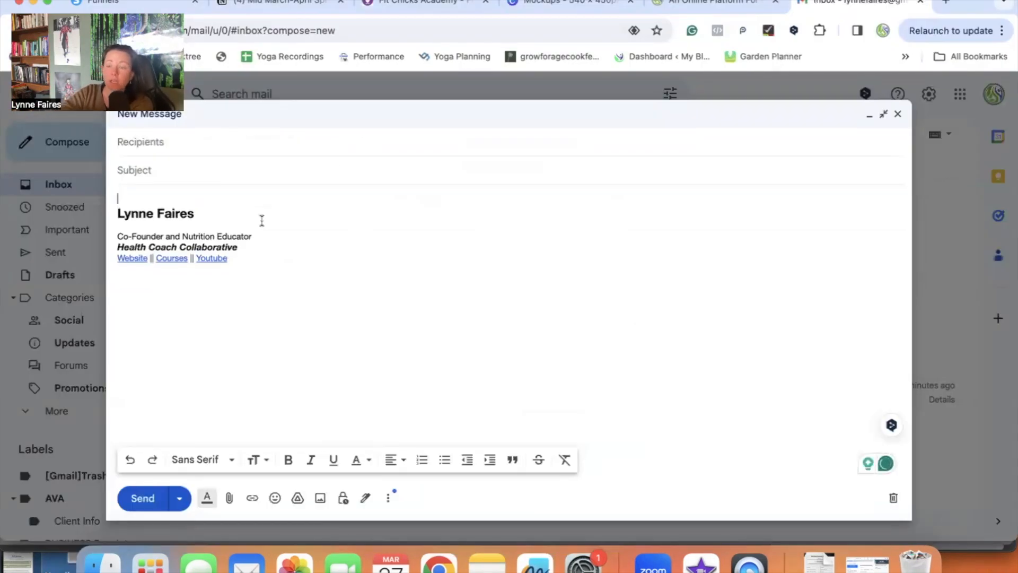
pyautogui.write('Hello Clie')
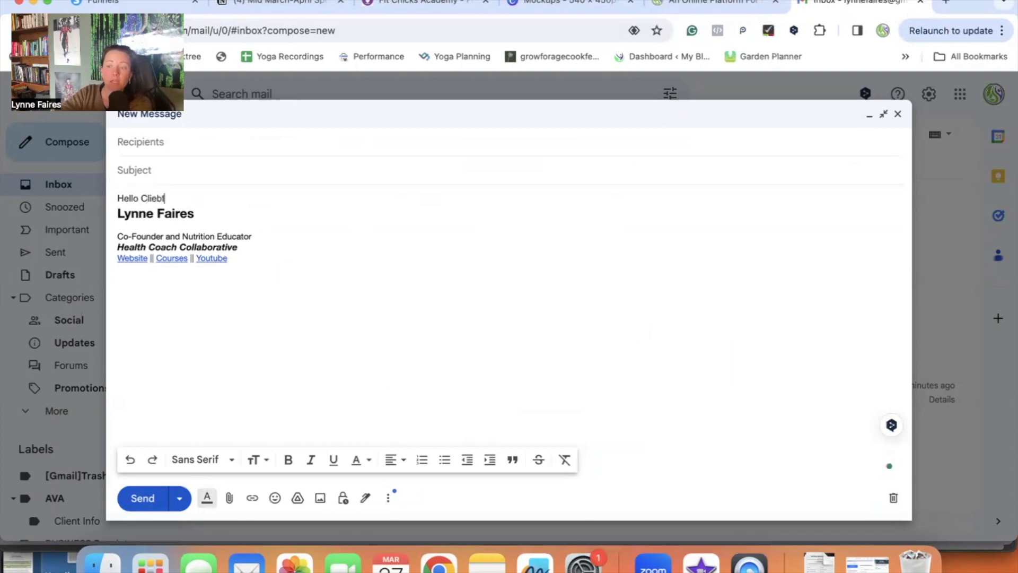
pyautogui.write('nt')
pyautogui.press('Return')
pyautogui.press('Return')
pyautogui.write('Here are the fo')
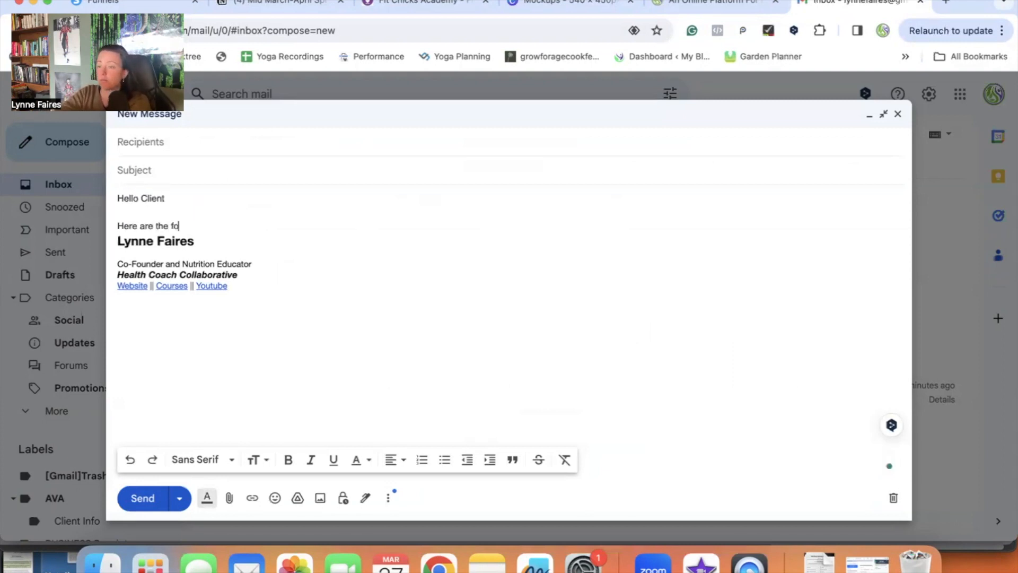
pyautogui.write('rms I would love for ')
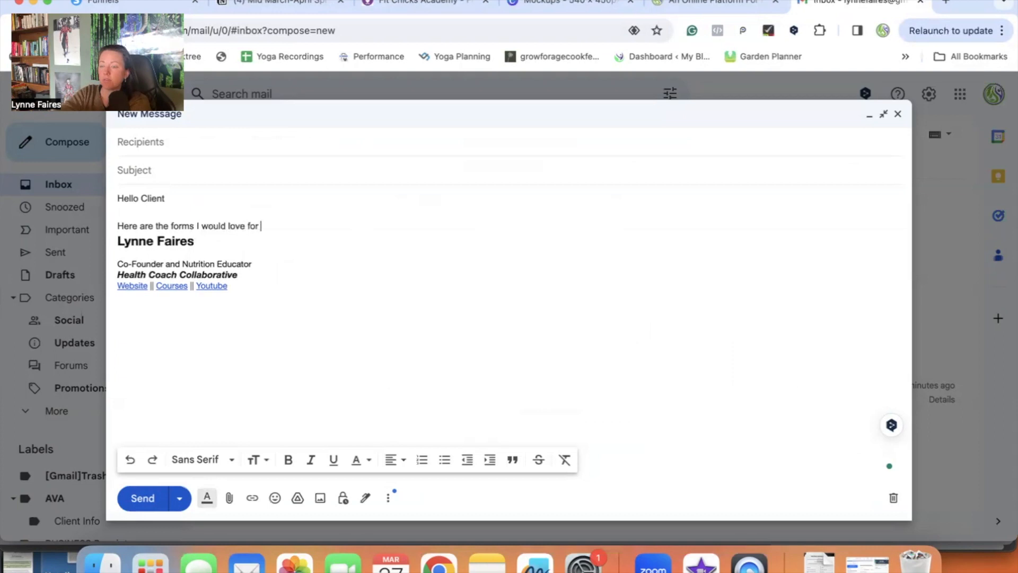
pyautogui.write('you to fill out.')
pyautogui.press('Return')
pyautogui.press('Return')
# Step: Add 'Client intake' hyperlinked to the form URL, then delete the raw pasted URL
pyautogui.press('cmd+v')
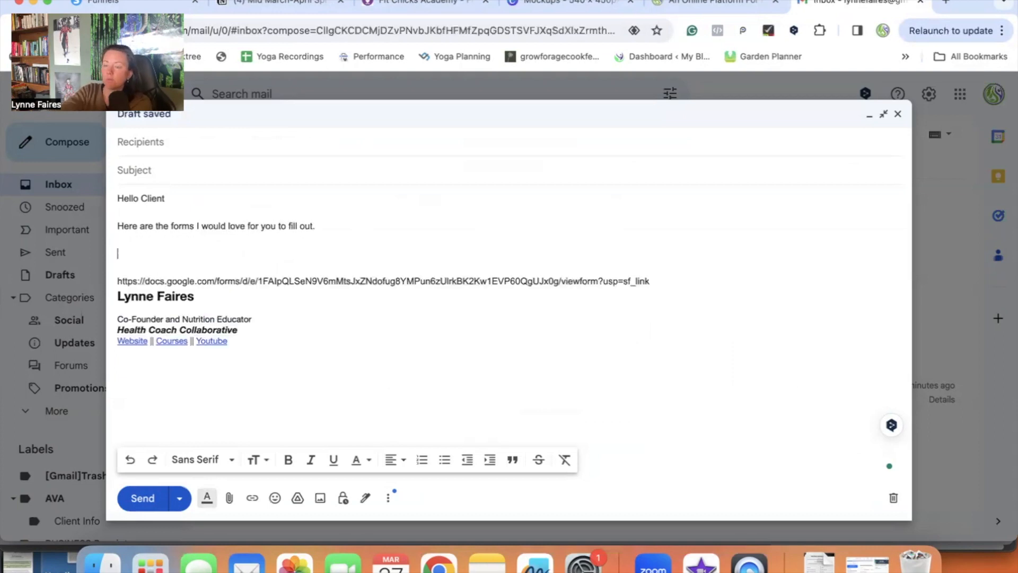
pyautogui.write('Client intake')
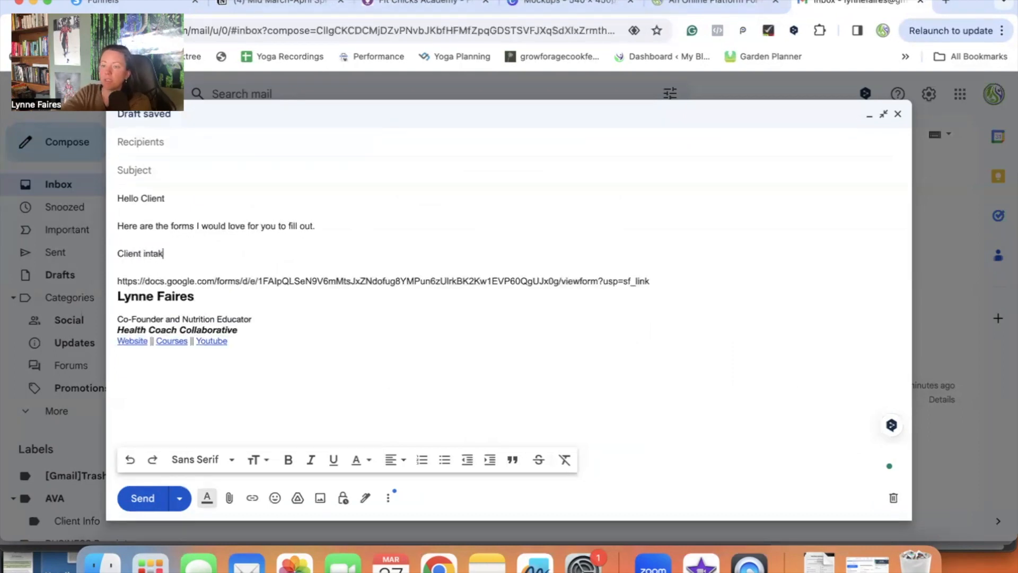
pyautogui.moveTo(168, 254); pyautogui.dragTo(113, 254)
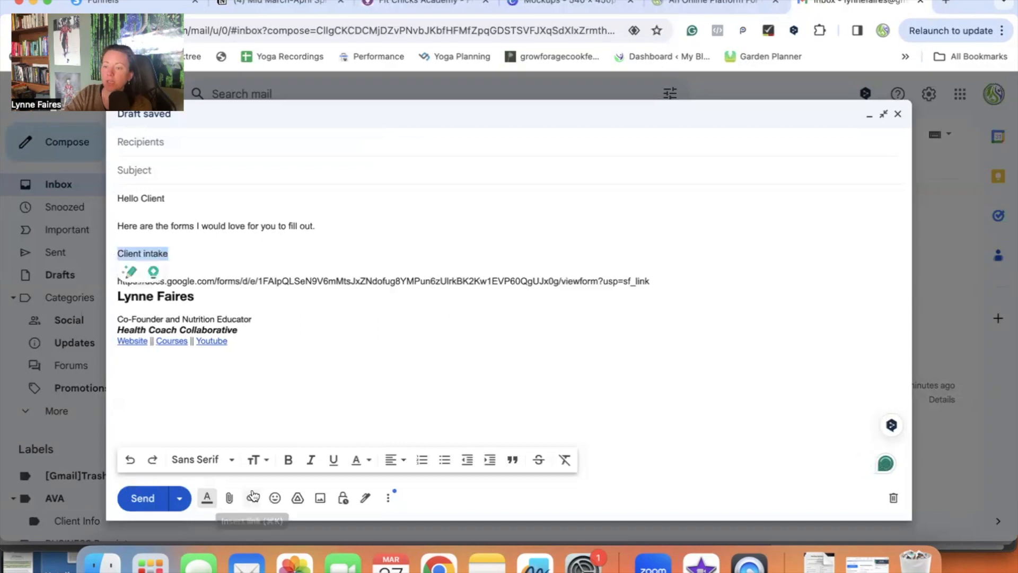
pyautogui.click(251, 497)
pyautogui.press('cmd+v')
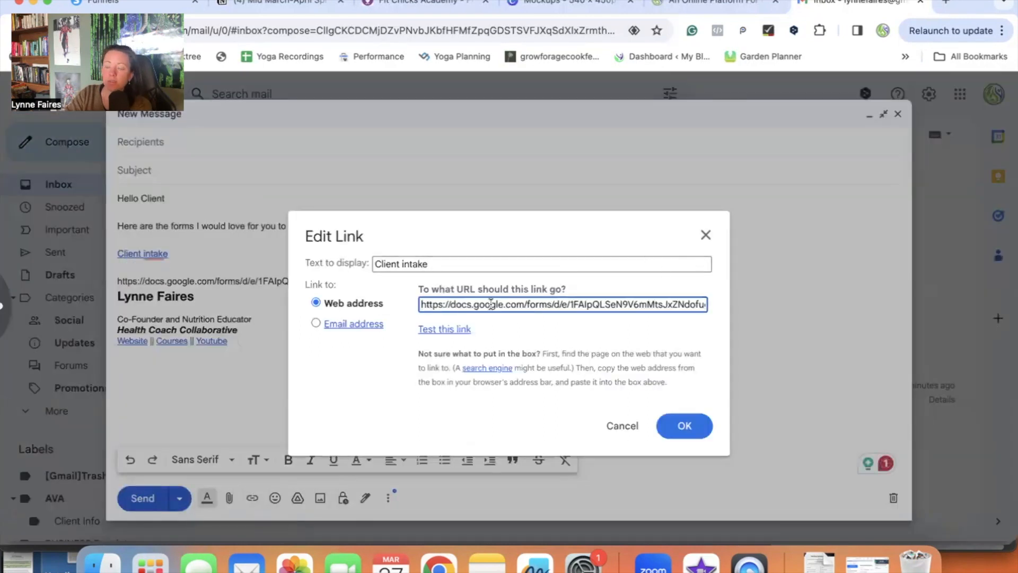
pyautogui.click(686, 426)
pyautogui.moveTo(650, 281); pyautogui.dragTo(118, 277)
pyautogui.press('BackSpace')
# Step: Return to the practitioner forms folder in Google Drive
pyautogui.moveTo(151, 253)
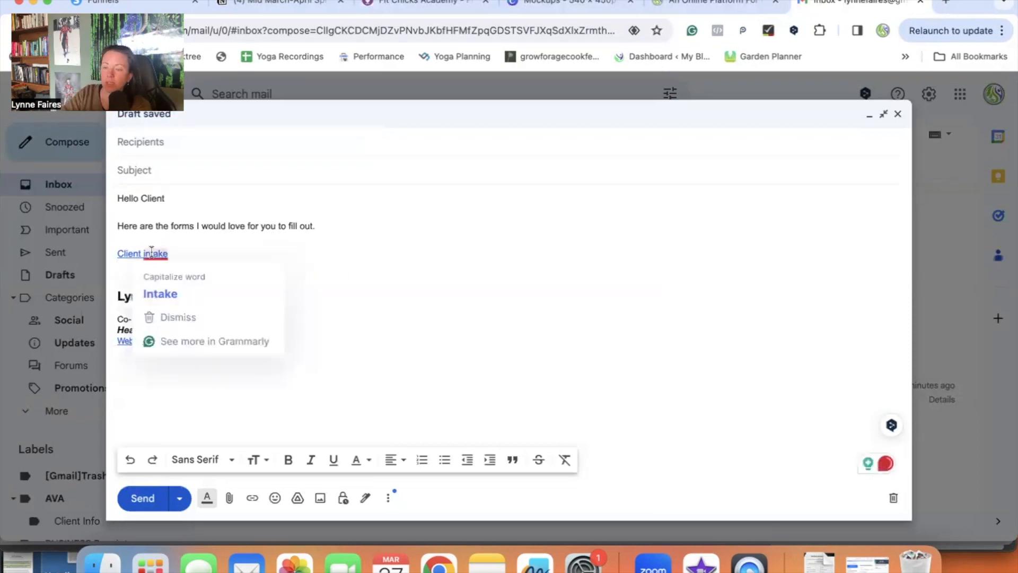
pyautogui.hotkey('ctrl', 'Up')
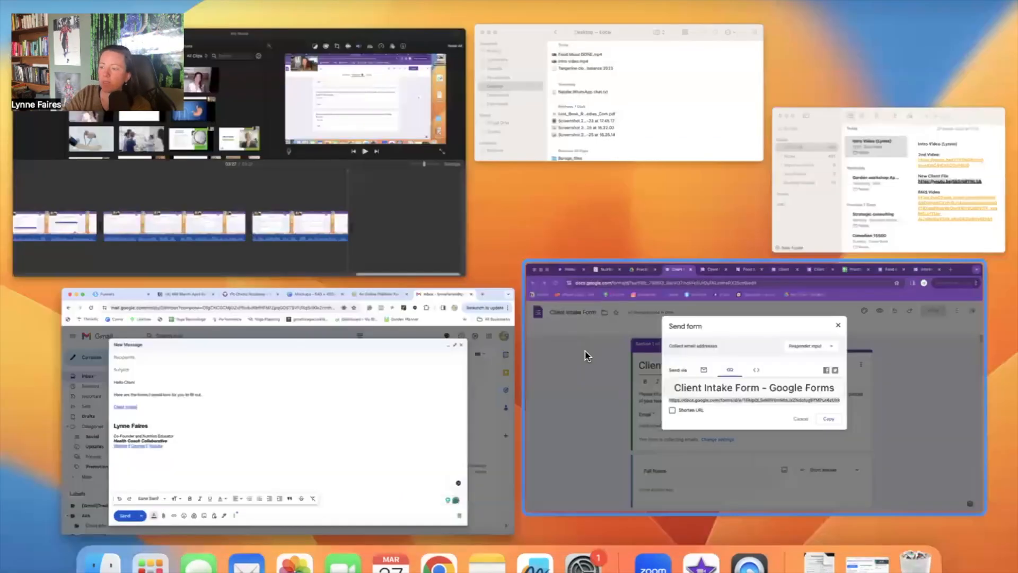
pyautogui.click(586, 355)
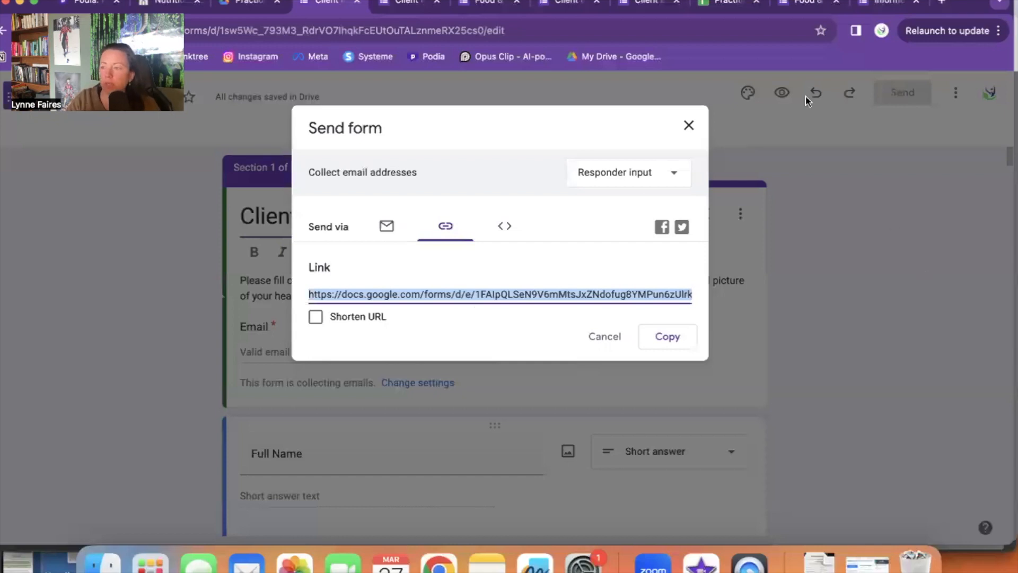
pyautogui.click(235, 4)
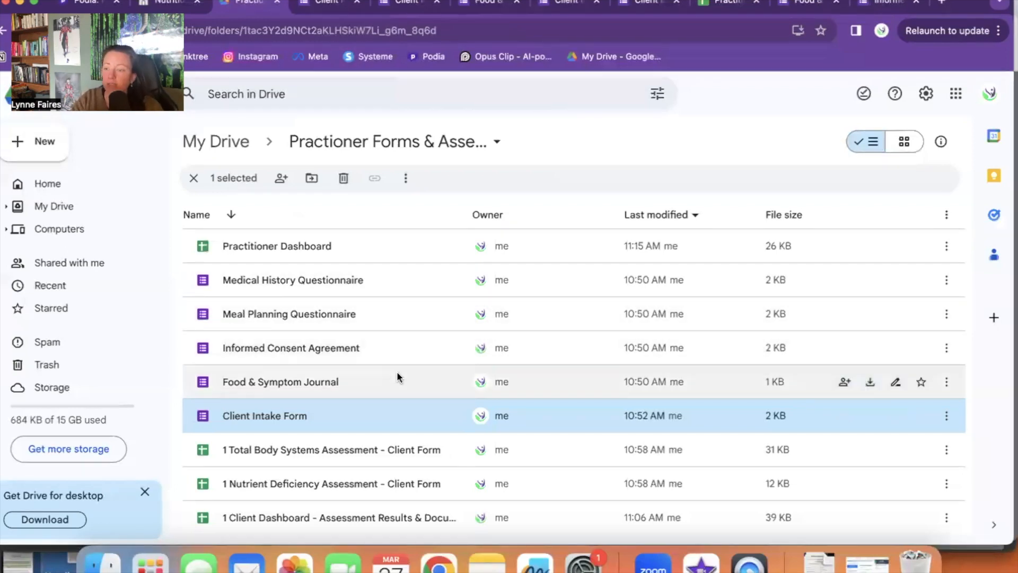
# Step: Open the Food & Symptom Journal form and copy its shareable link
pyautogui.click(945, 385)
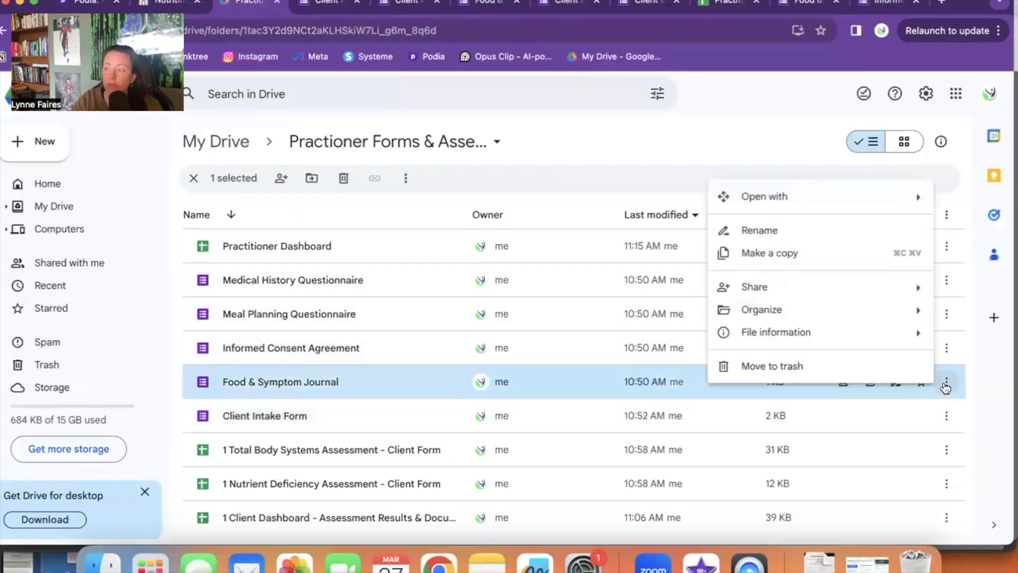
pyautogui.doubleClick(335, 377)
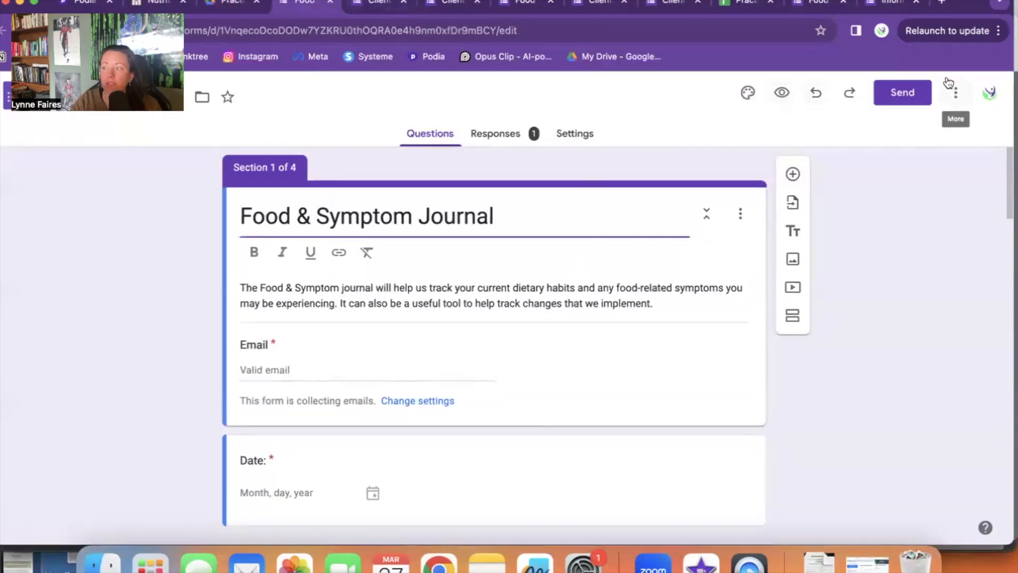
pyautogui.click(896, 96)
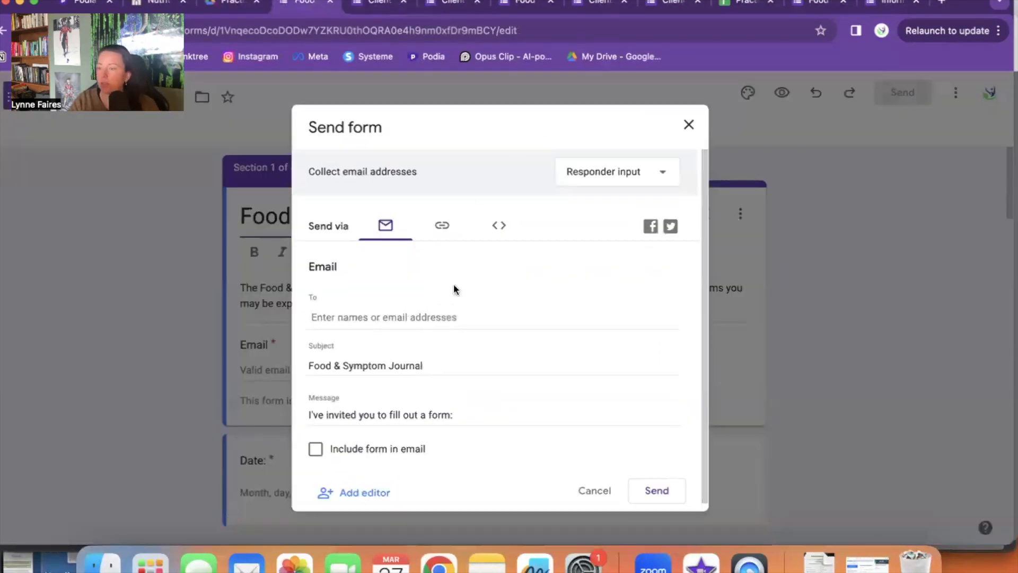
pyautogui.click(446, 228)
pyautogui.click(659, 336)
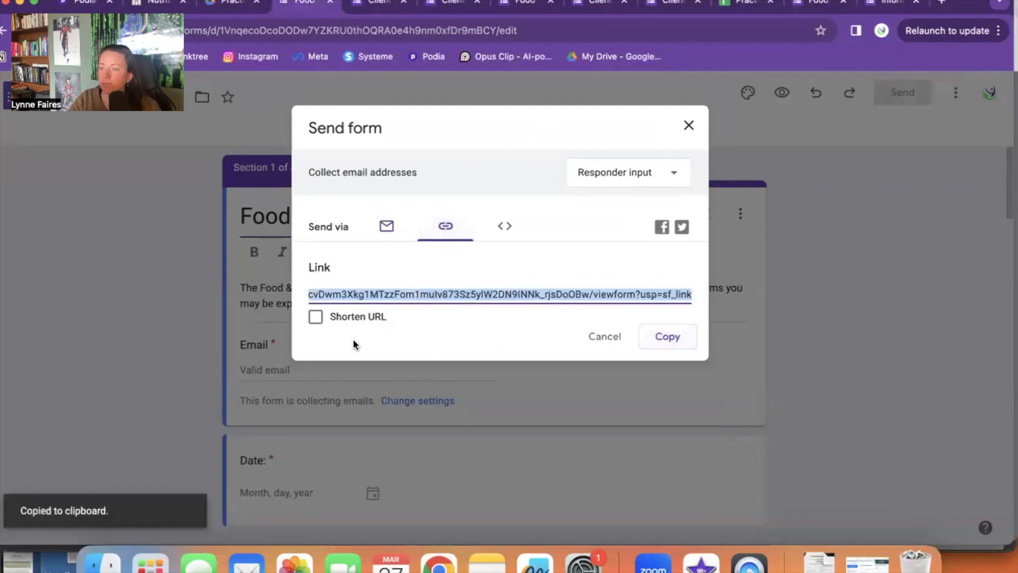
pyautogui.hotkey('ctrl', 'Up')
# Step: Add a 'Food Mood & Symptom Journal' line below Client intake, linked to the journal form URL
pyautogui.click(343, 409)
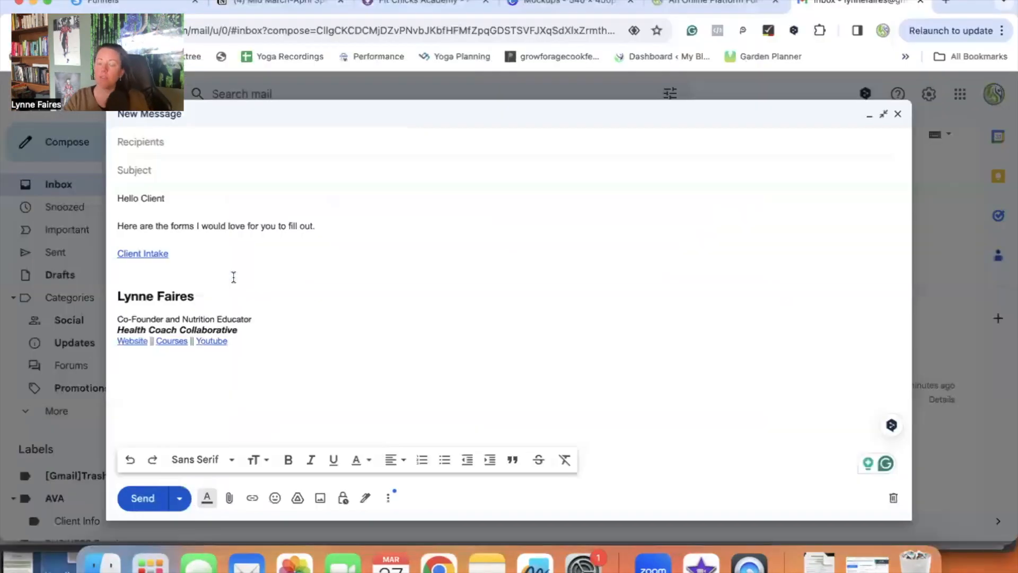
pyautogui.press('Return')
pyautogui.press('Return')
pyautogui.write('Food ')
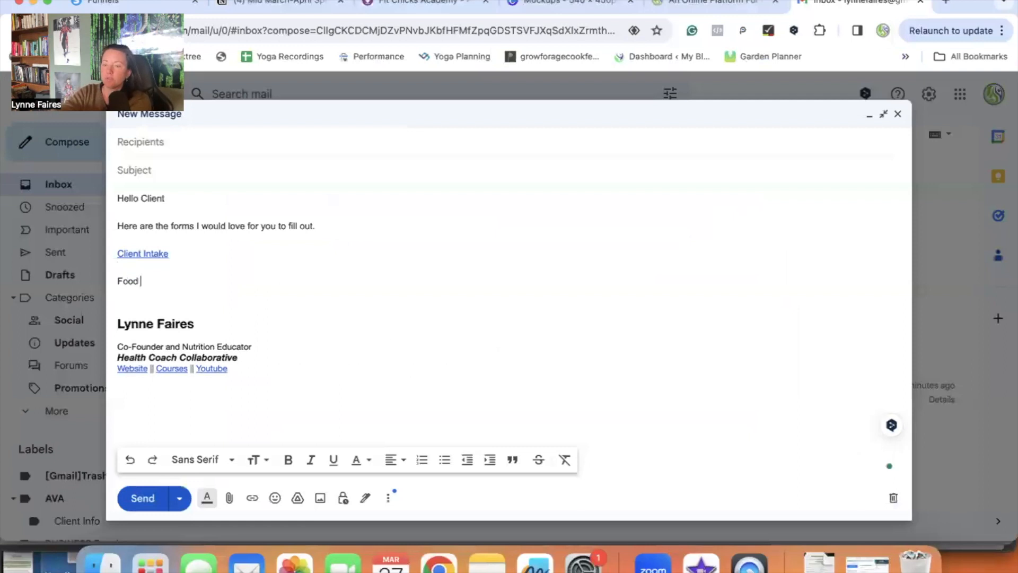
pyautogui.write('Mood & Symptom Journal')
pyautogui.moveTo(248, 281); pyautogui.dragTo(193, 282)
pyautogui.click(193, 282)
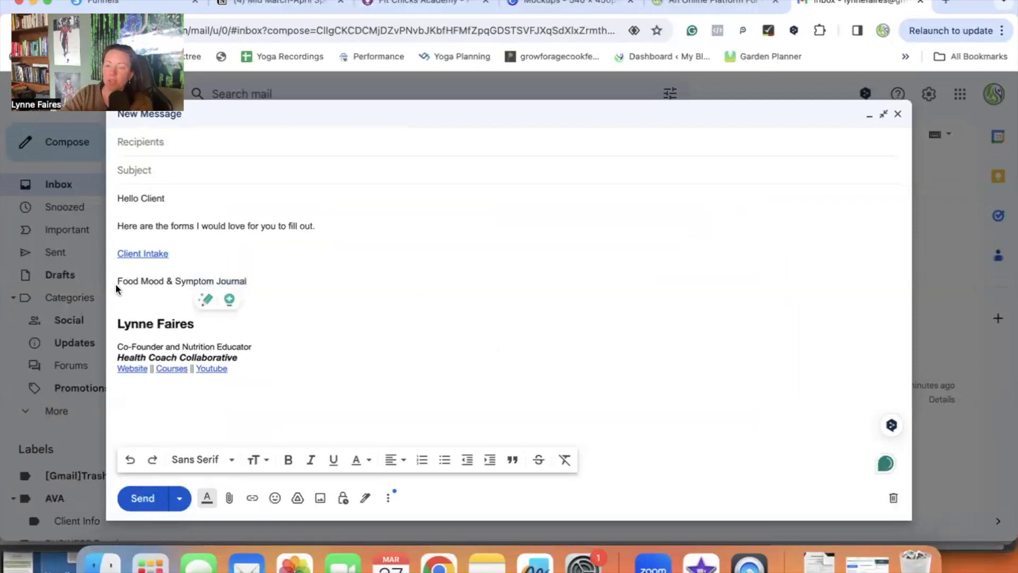
pyautogui.moveTo(118, 283); pyautogui.dragTo(248, 282)
pyautogui.click(252, 498)
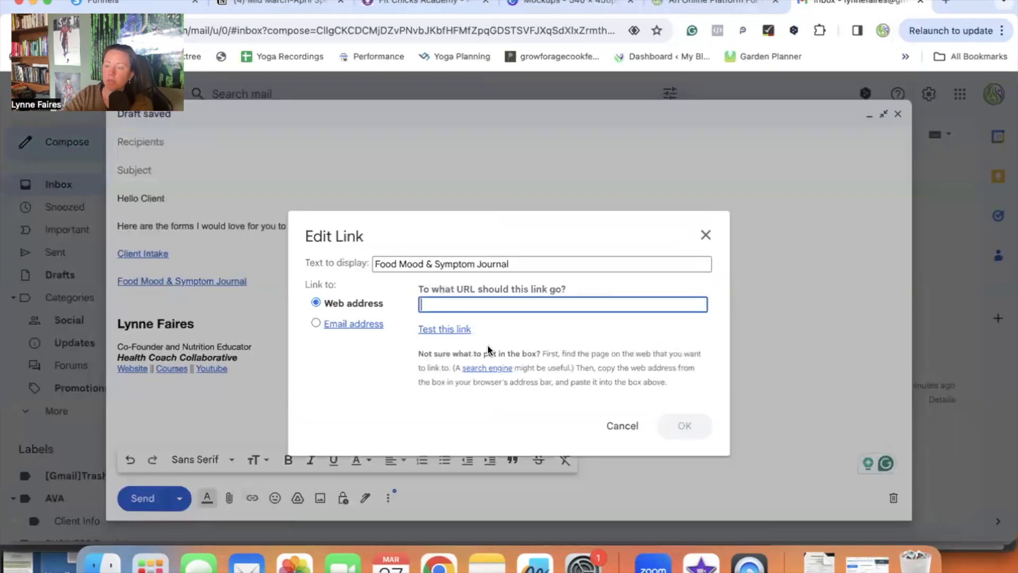
pyautogui.press('super+v')
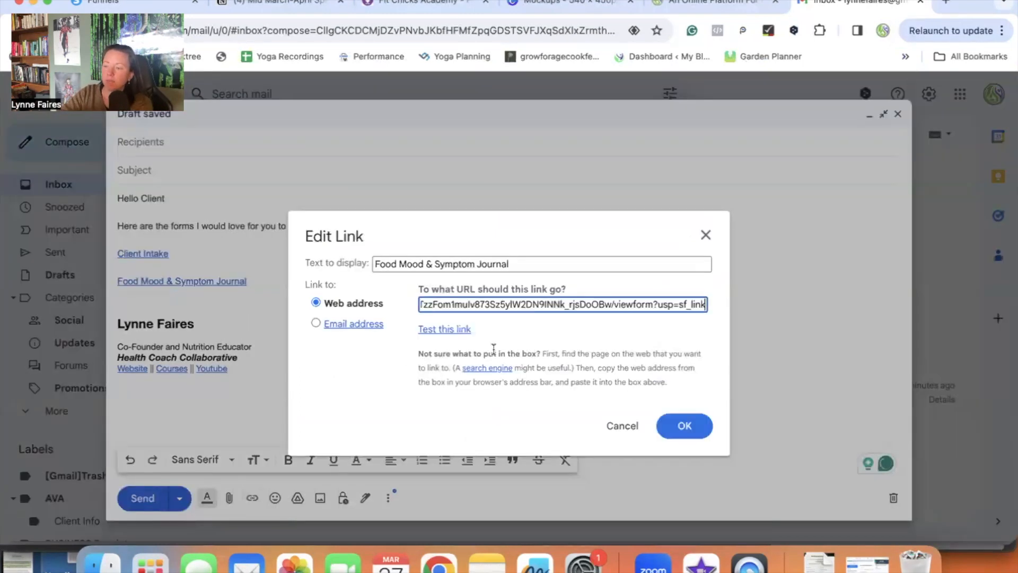
pyautogui.press('Return')
pyautogui.click(386, 275)
pyautogui.press('Return')
pyautogui.press('Return')
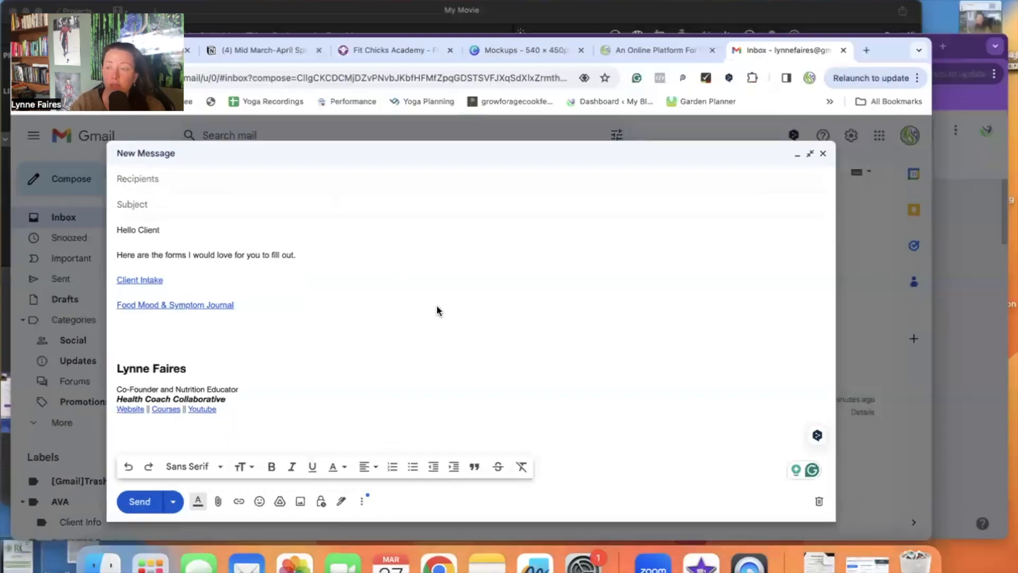
pyautogui.hotkey('ctrl', 'Up')
# Step: Switch back to the Practioner Forms & Assessments folder in Google Drive
pyautogui.click(610, 370)
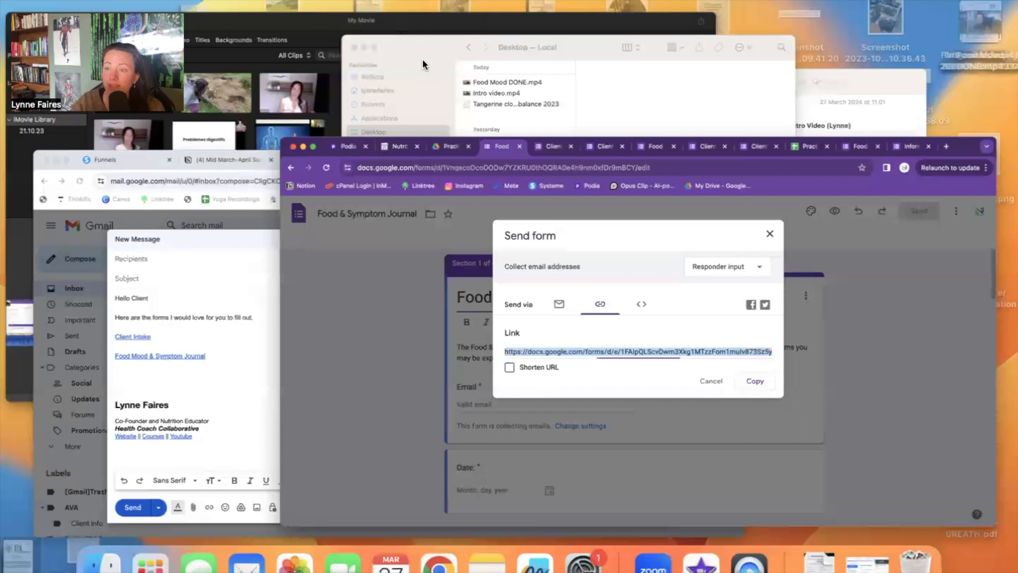
pyautogui.click(232, 4)
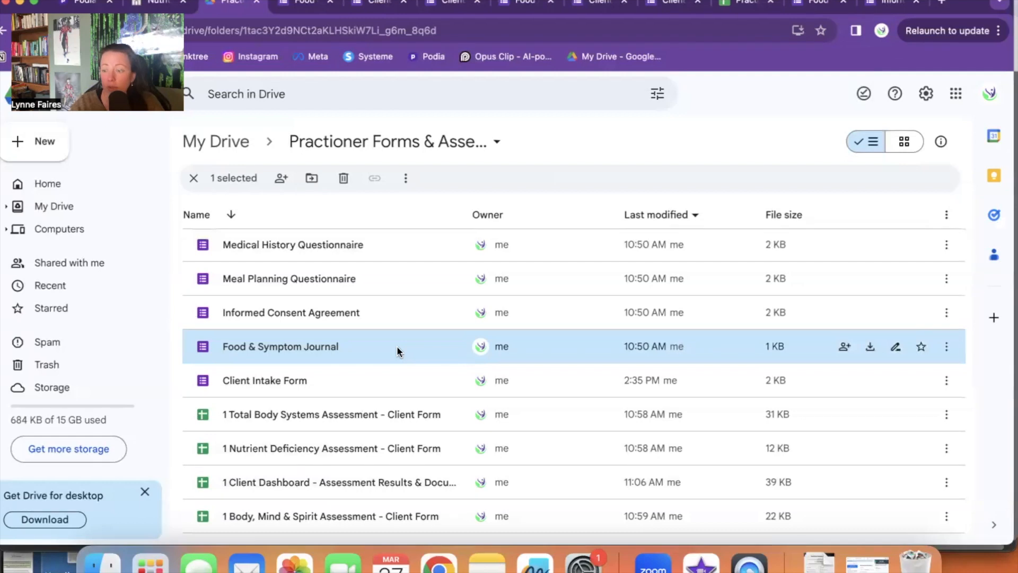
# Step: Open the 1 Nutrient Deficiency Assessment - Client Form spreadsheet and copy its link
pyautogui.doubleClick(406, 448)
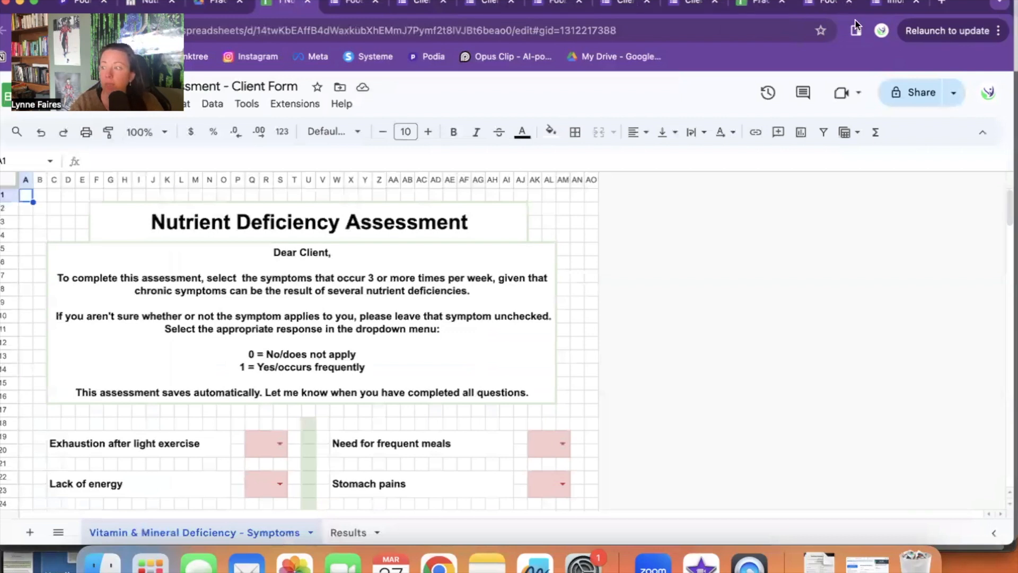
pyautogui.click(954, 95)
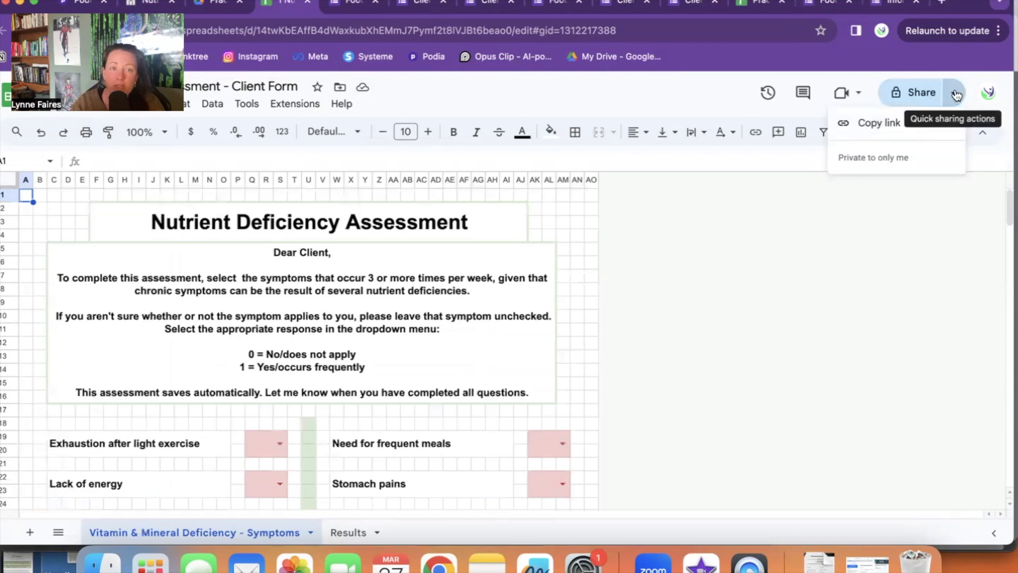
pyautogui.click(868, 128)
pyautogui.hotkey('ctrl', 'Up')
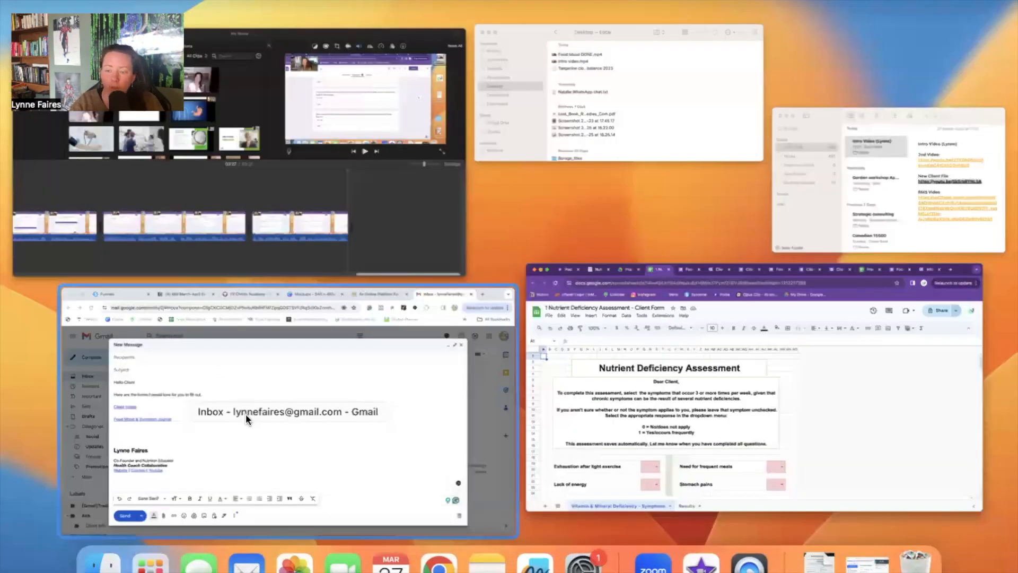
pyautogui.click(247, 419)
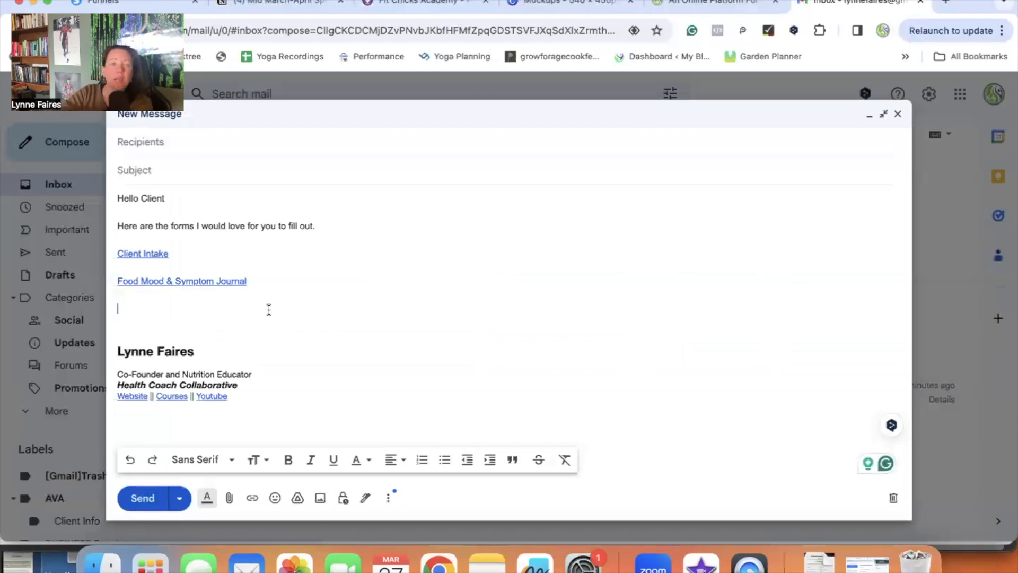
# Step: Add a 'Nutrient Deficiency' line hyperlinked to the assessment spreadsheet's link
pyautogui.write('Nutrient Defic')
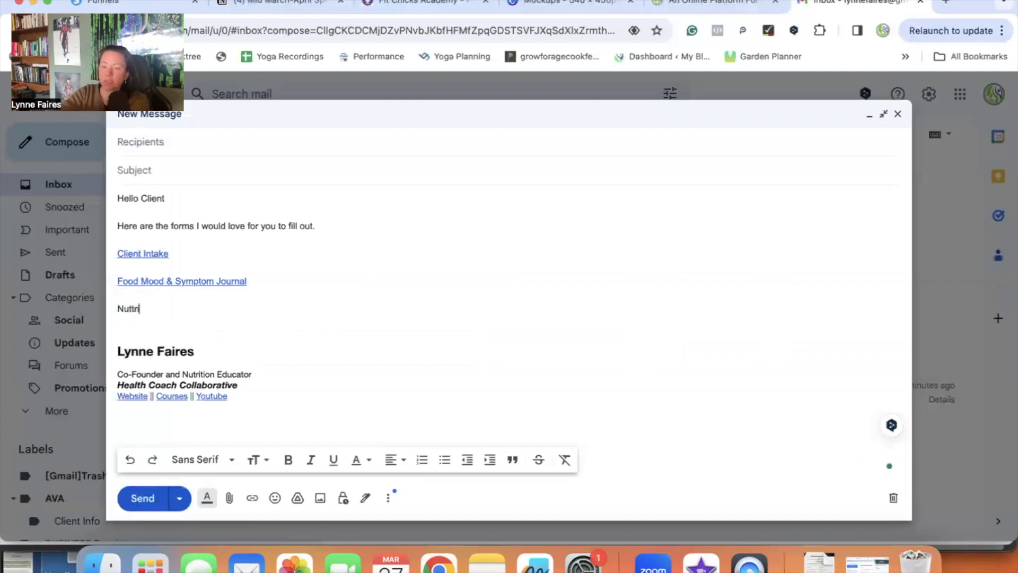
pyautogui.write('iency')
pyautogui.moveTo(203, 312); pyautogui.dragTo(119, 305)
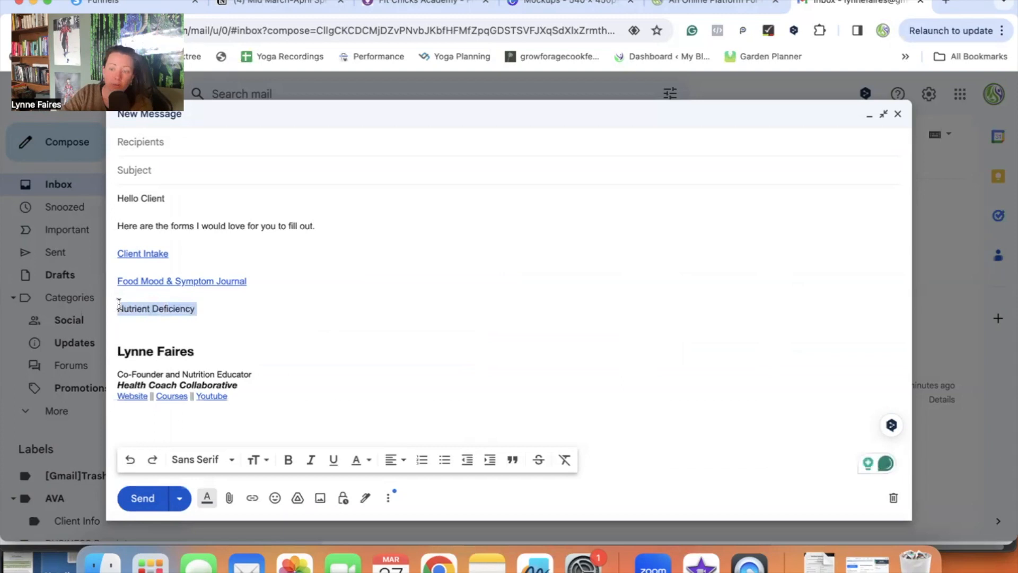
pyautogui.click(252, 498)
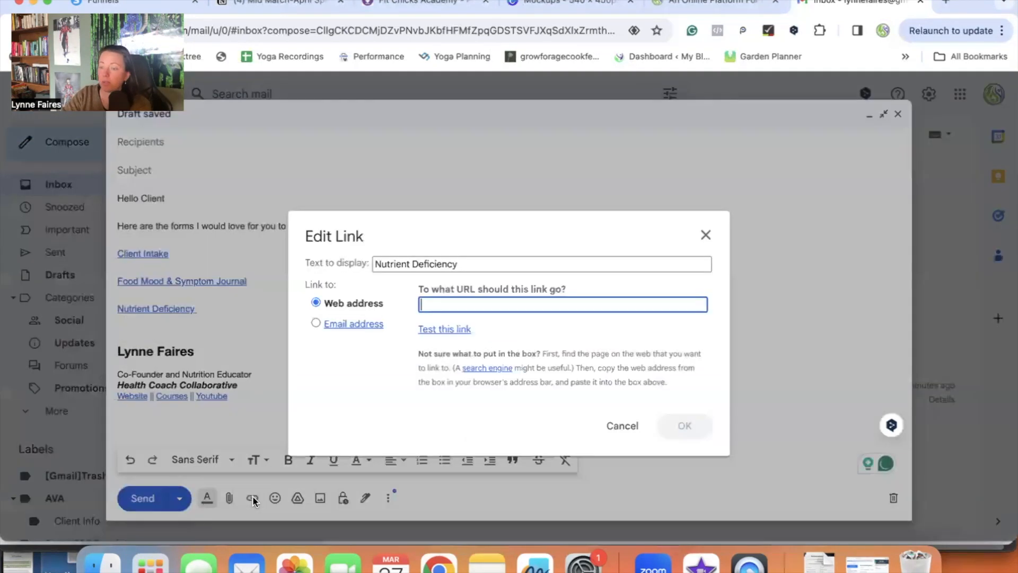
pyautogui.press('super+v')
pyautogui.click(684, 426)
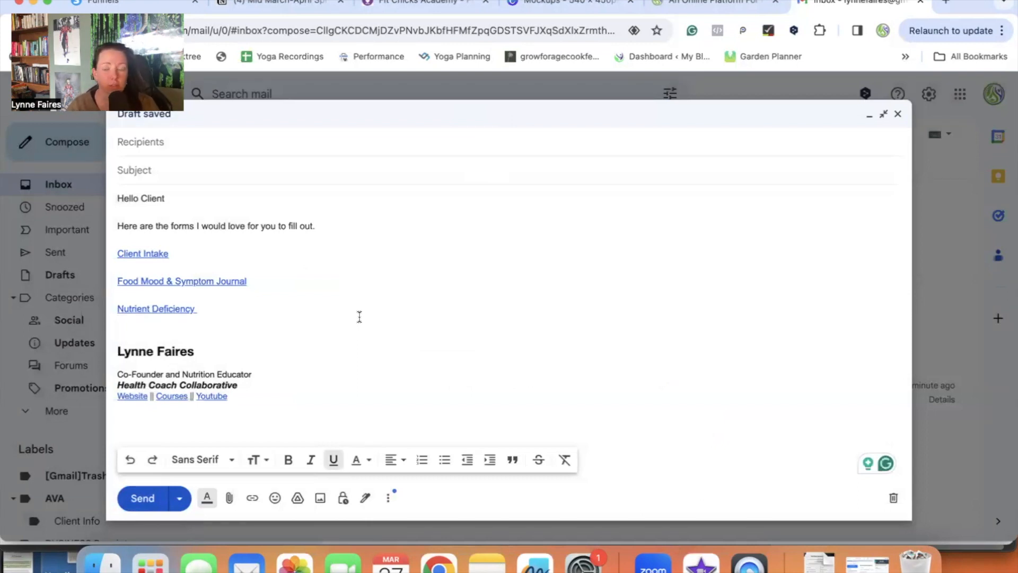
pyautogui.click(193, 144)
# Step: Address the draft to your own email from the suggestion and set the subject to 'Test'
pyautogui.write('lyn')
pyautogui.press('Return')
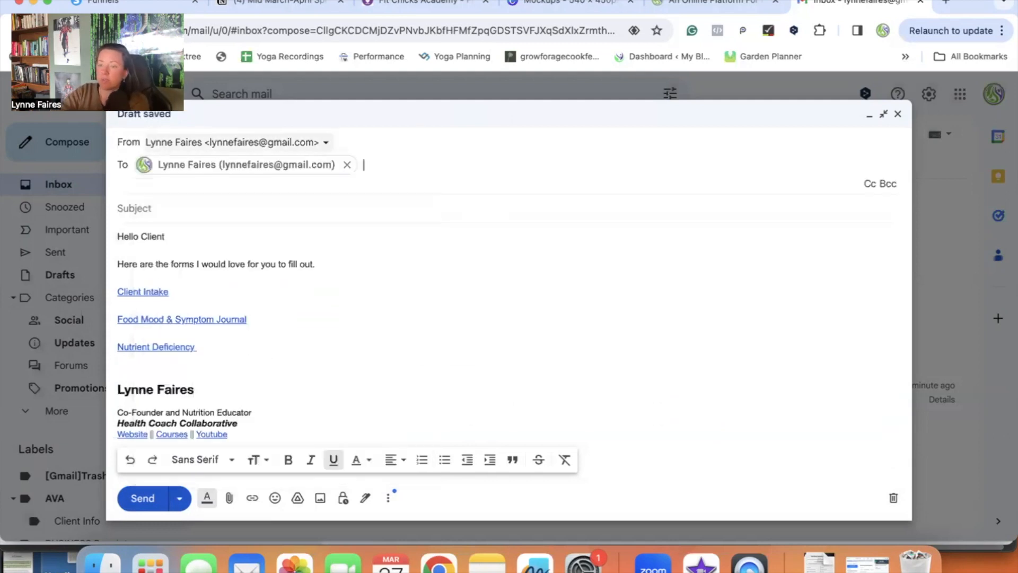
pyautogui.press('Tab')
pyautogui.write('Test')
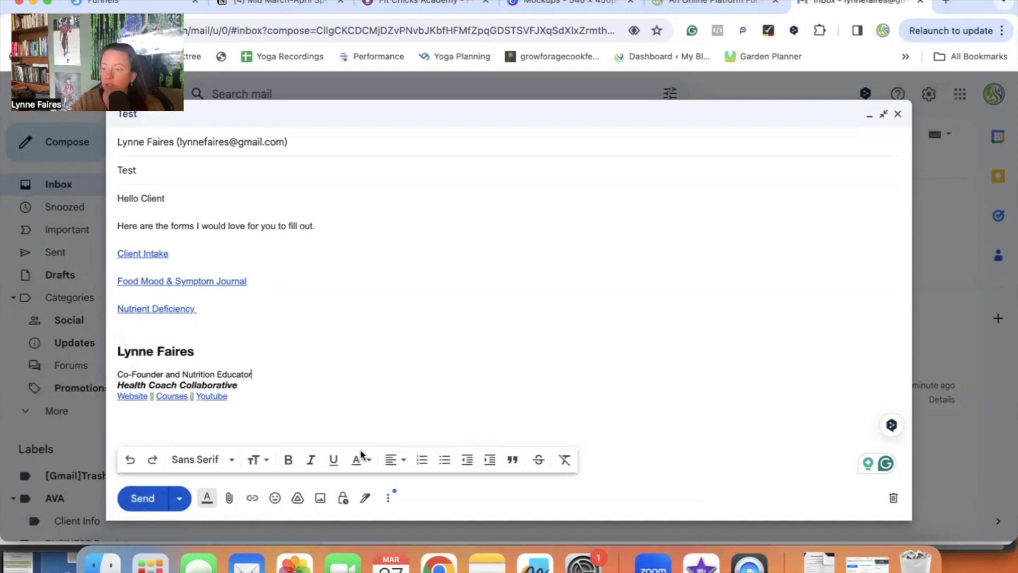
# Step: Save the draft as a new template, renaming it from 'Package 1' to 'Intake Forms Email'
pyautogui.click(389, 502)
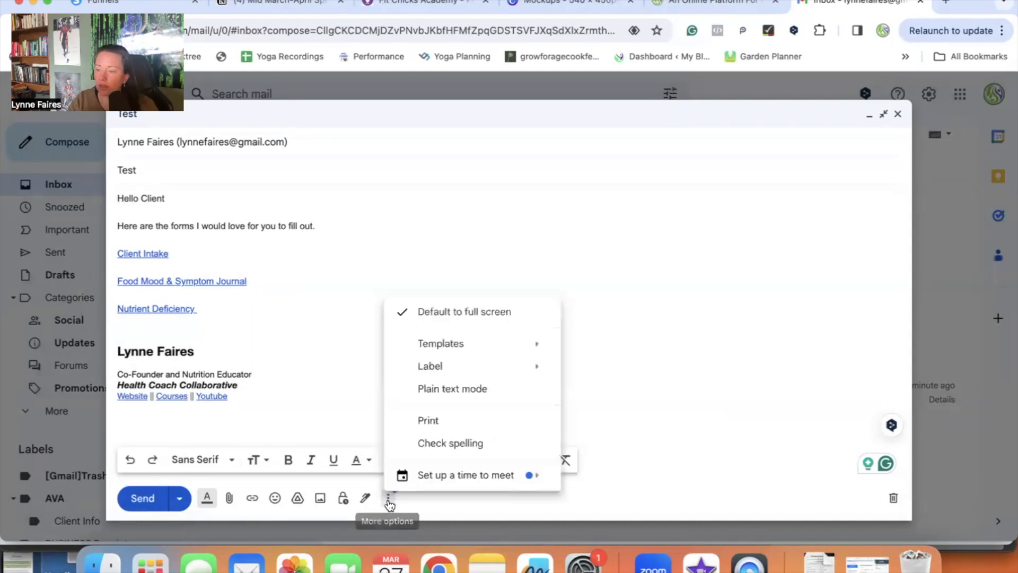
pyautogui.moveTo(456, 341)
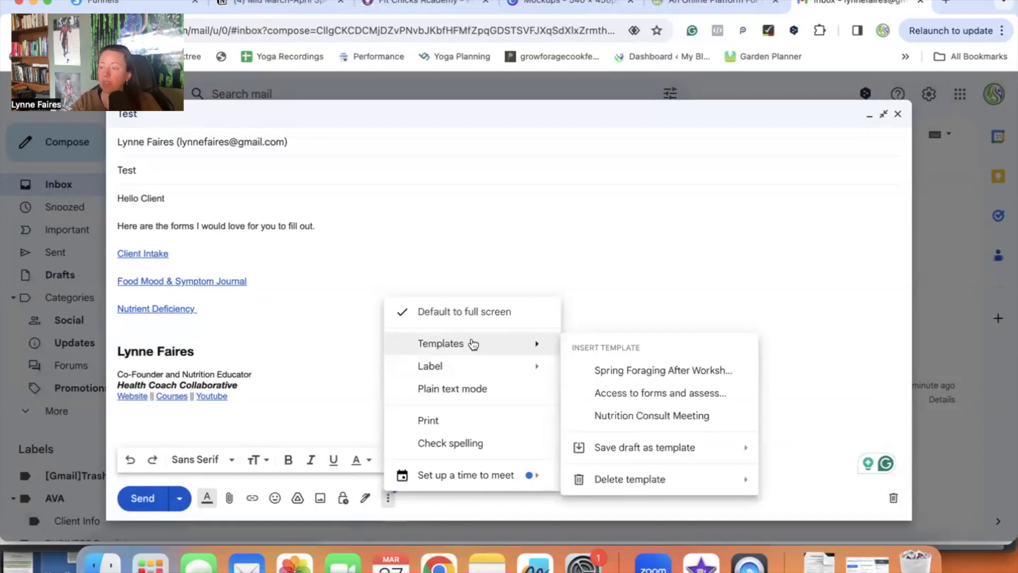
pyautogui.moveTo(623, 450)
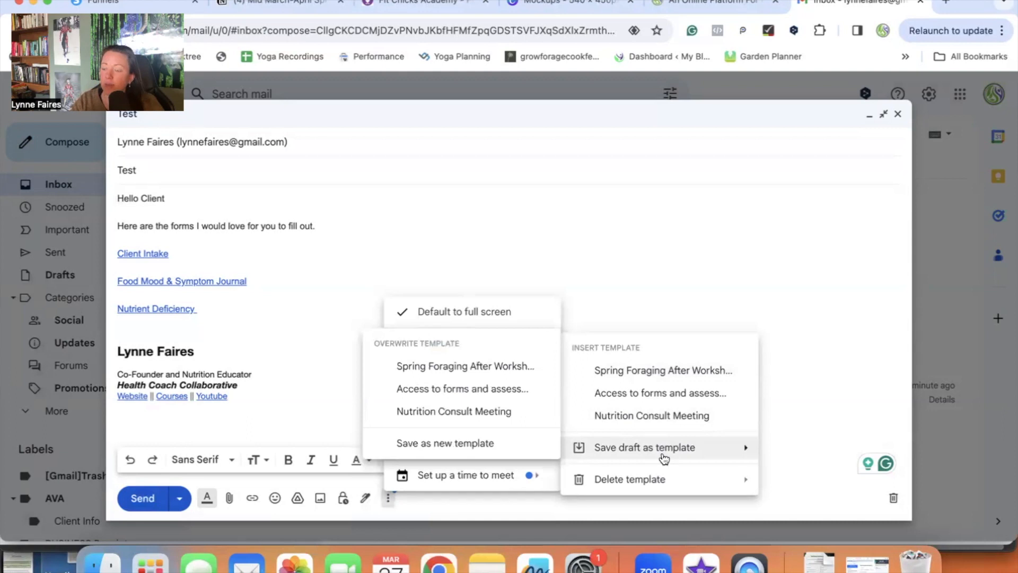
pyautogui.click(429, 445)
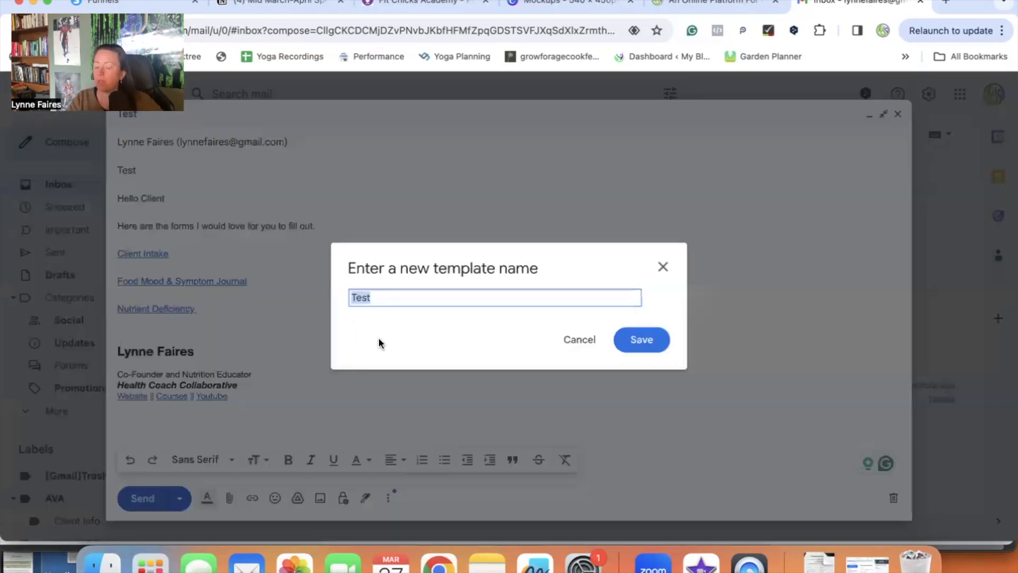
pyautogui.write('Package 1')
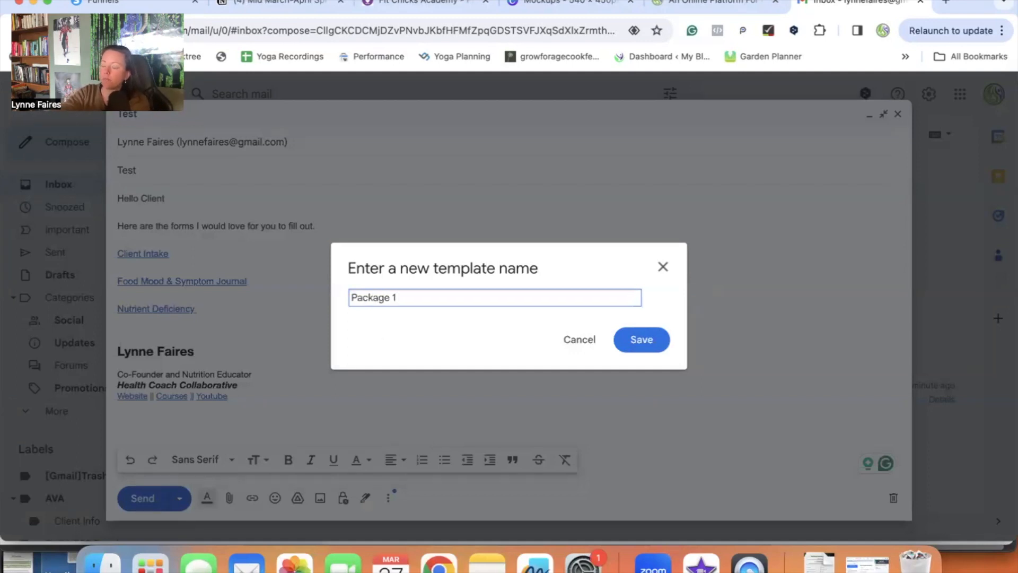
pyautogui.doubleClick(380, 299)
pyautogui.tripleClick(381, 299)
pyautogui.write('Intake Forms Email')
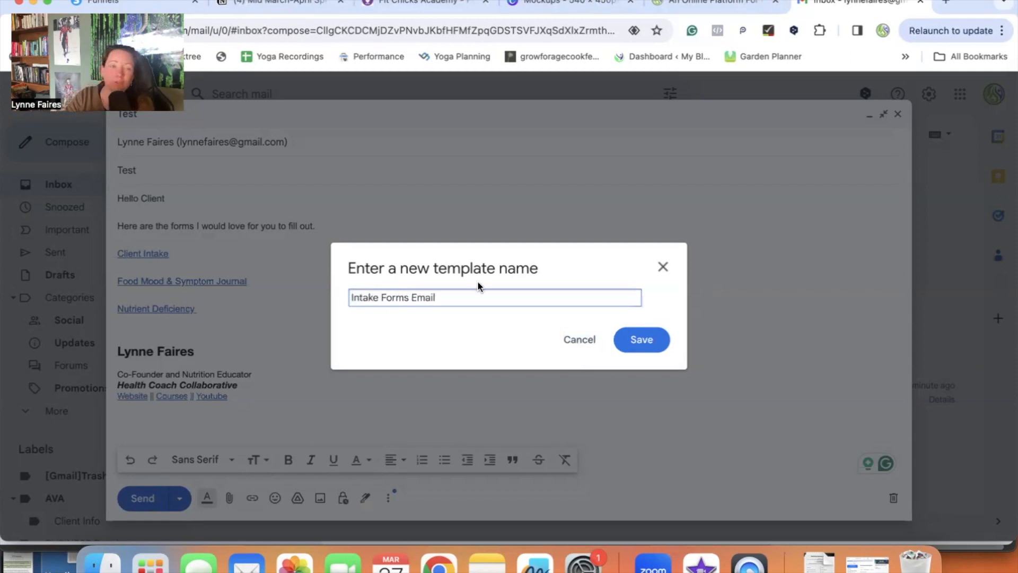
pyautogui.click(644, 339)
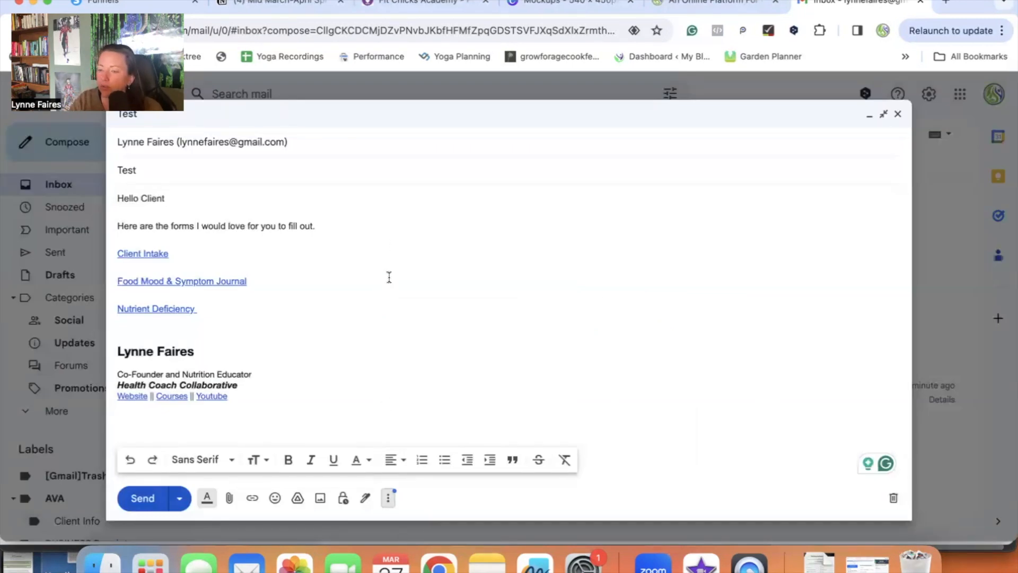
# Step: Close the draft, fill a new message with the Intake Forms Email template, and delete the duplicate signature
pyautogui.click(896, 116)
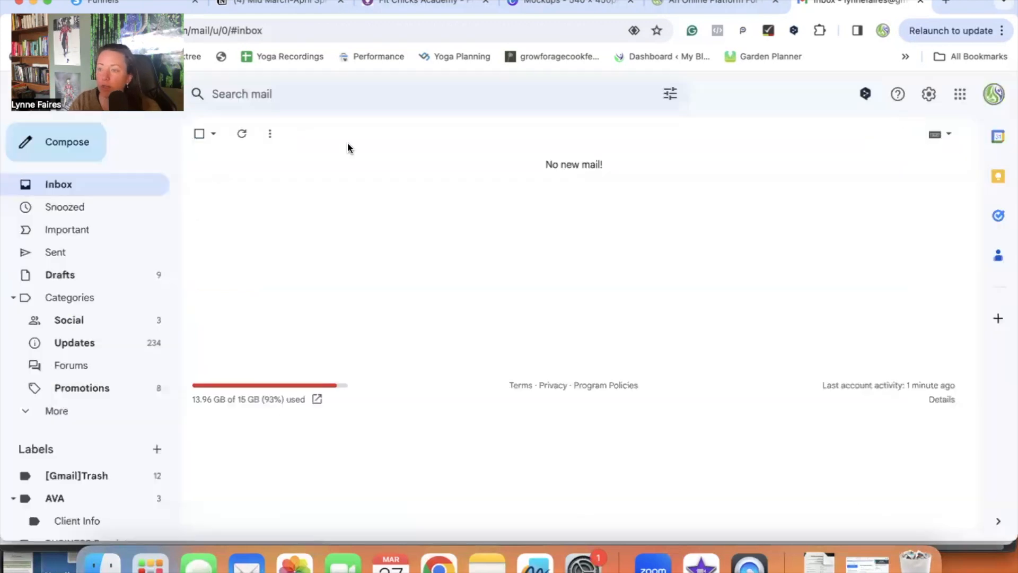
pyautogui.click(30, 144)
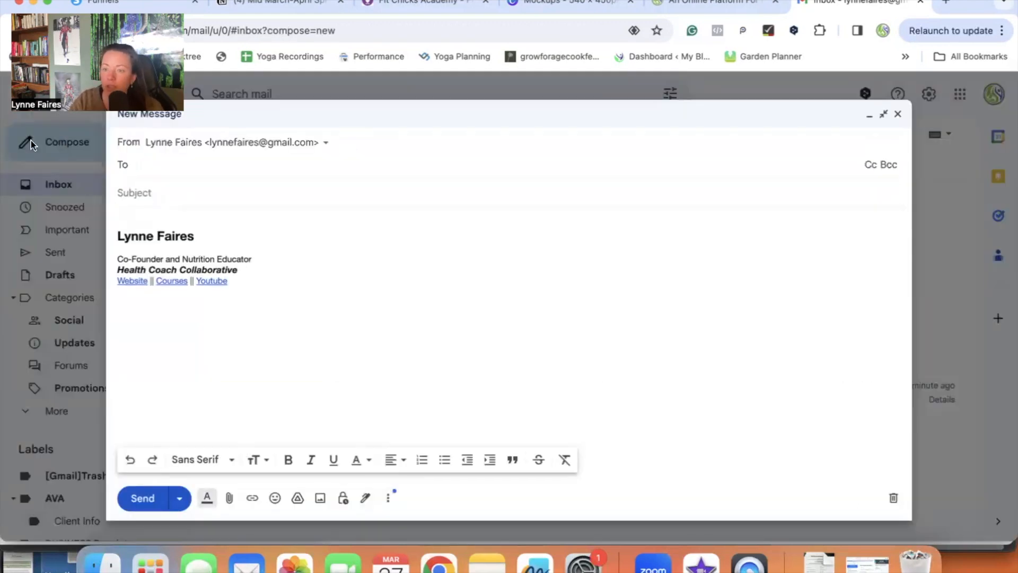
pyautogui.click(390, 501)
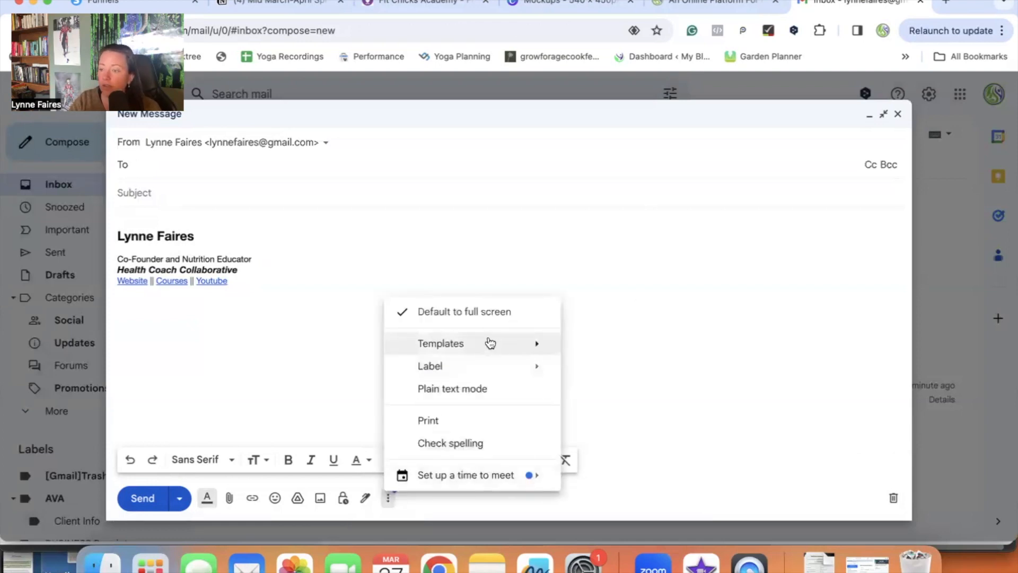
pyautogui.moveTo(490, 345)
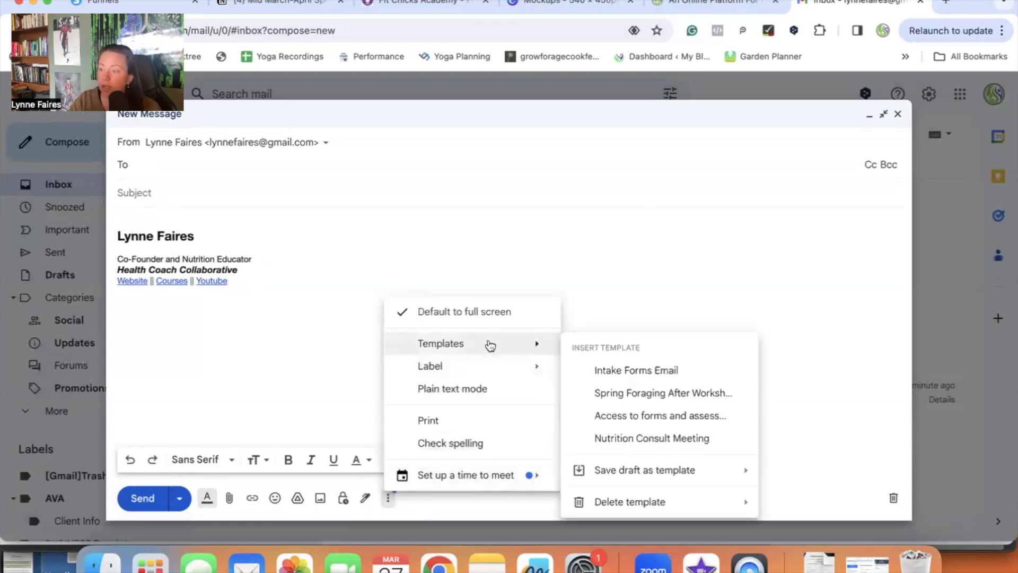
pyautogui.click(606, 371)
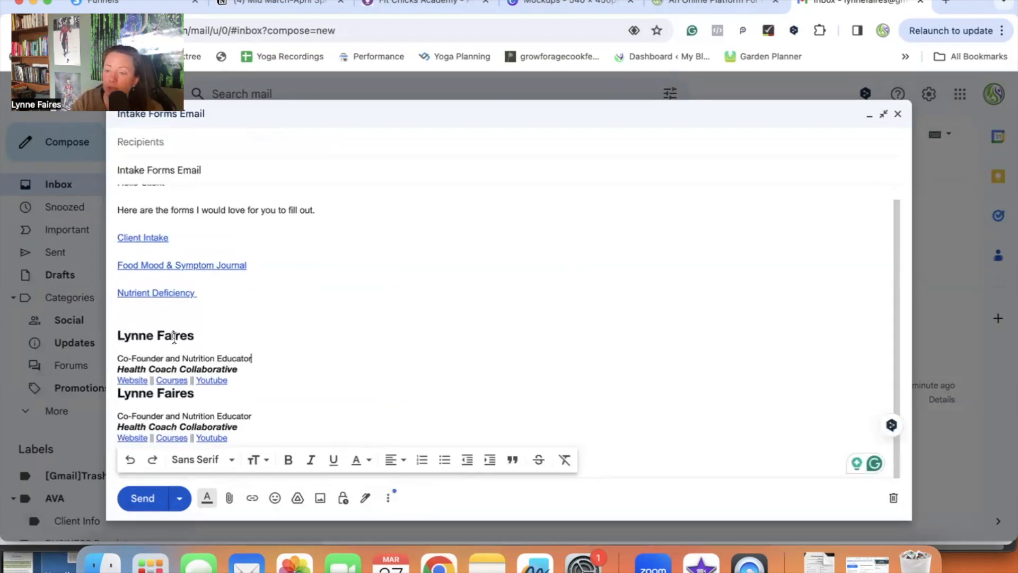
pyautogui.moveTo(228, 382); pyautogui.dragTo(115, 335)
pyautogui.press('BackSpace')
pyautogui.press('BackSpace')
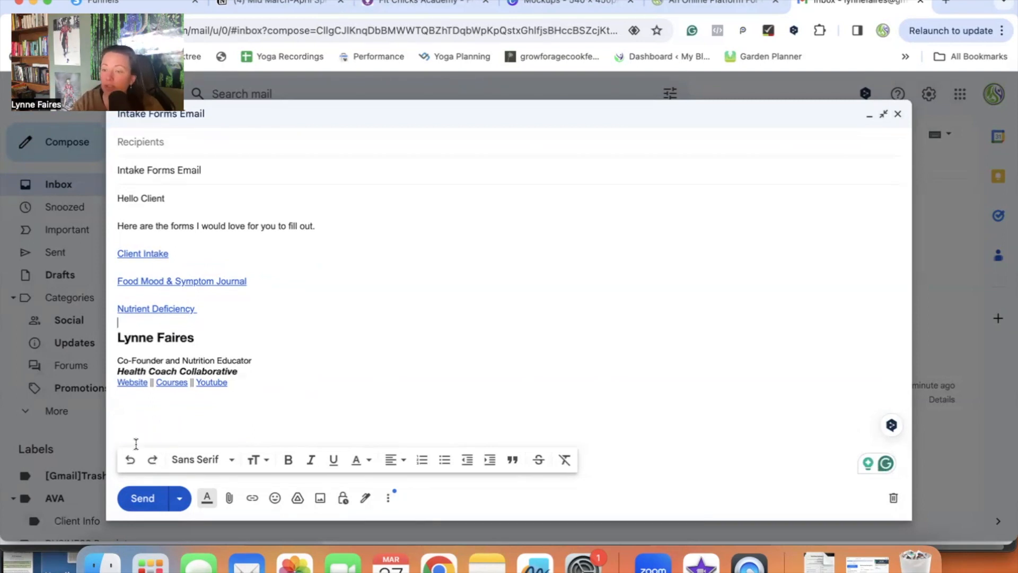
# Step: Address the templated message to yourself, send it, and open the received Intake Forms Email
pyautogui.click(175, 142)
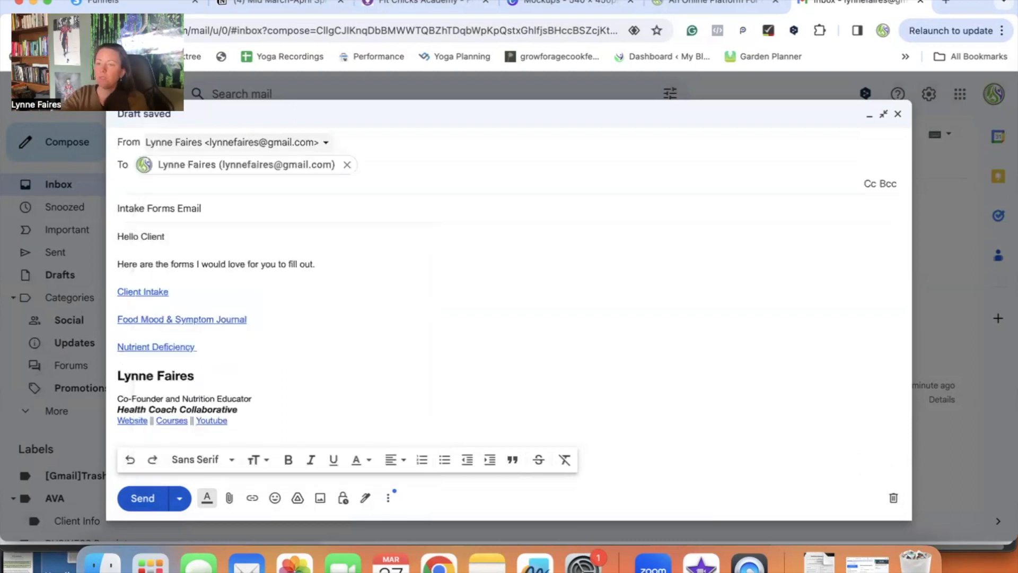
pyautogui.click(143, 498)
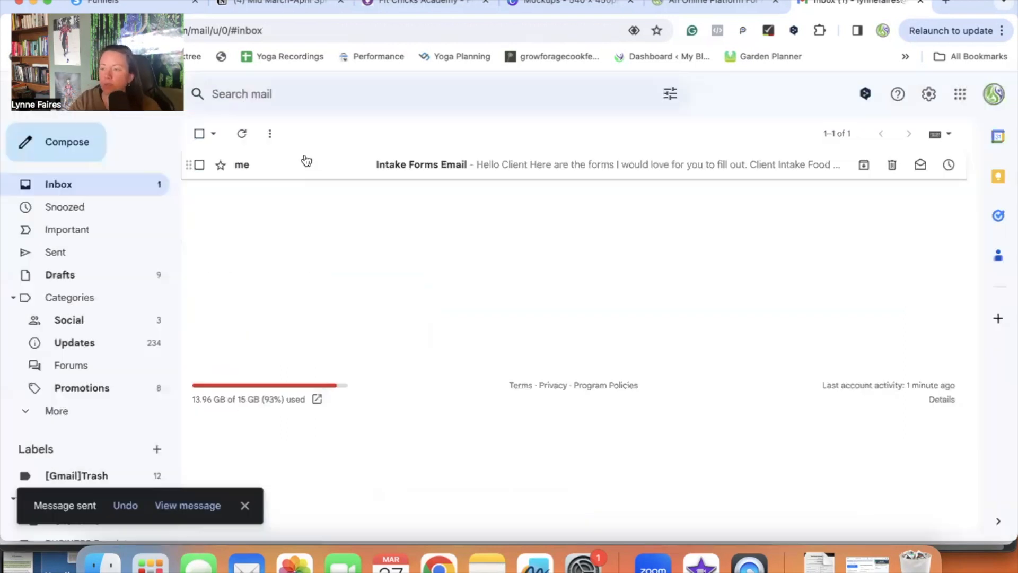
pyautogui.click(309, 164)
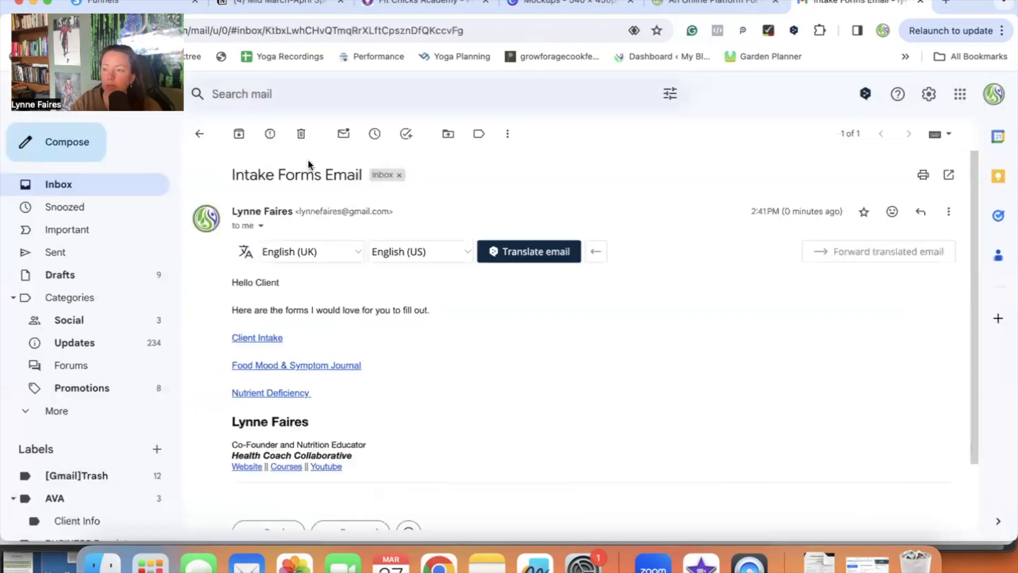
# Step: Test the Client Intake and Nutrient Deficiency links in the received email
pyautogui.click(269, 340)
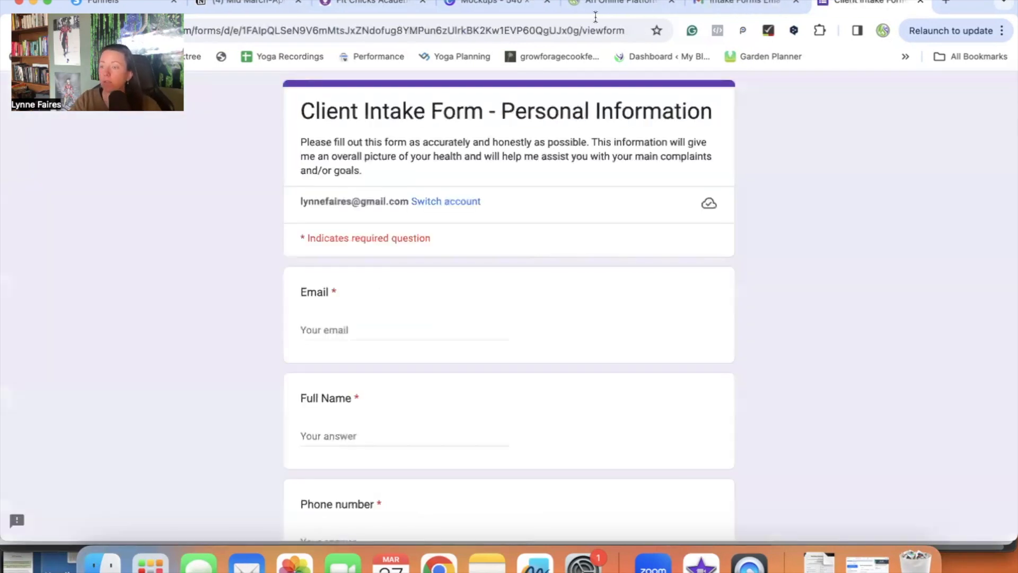
pyautogui.scroll(-10, 638, 185)
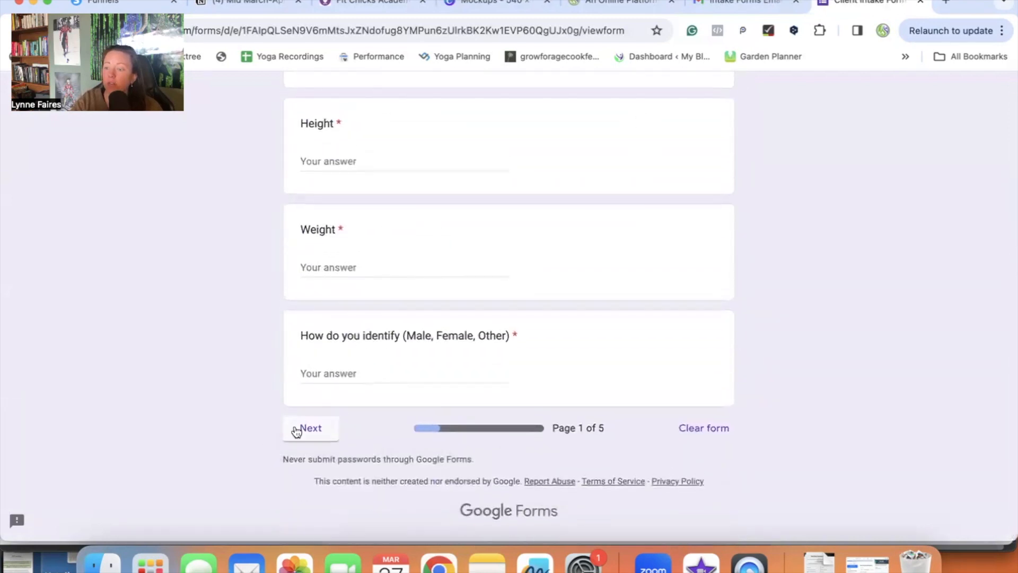
pyautogui.scroll(10, 457, 403)
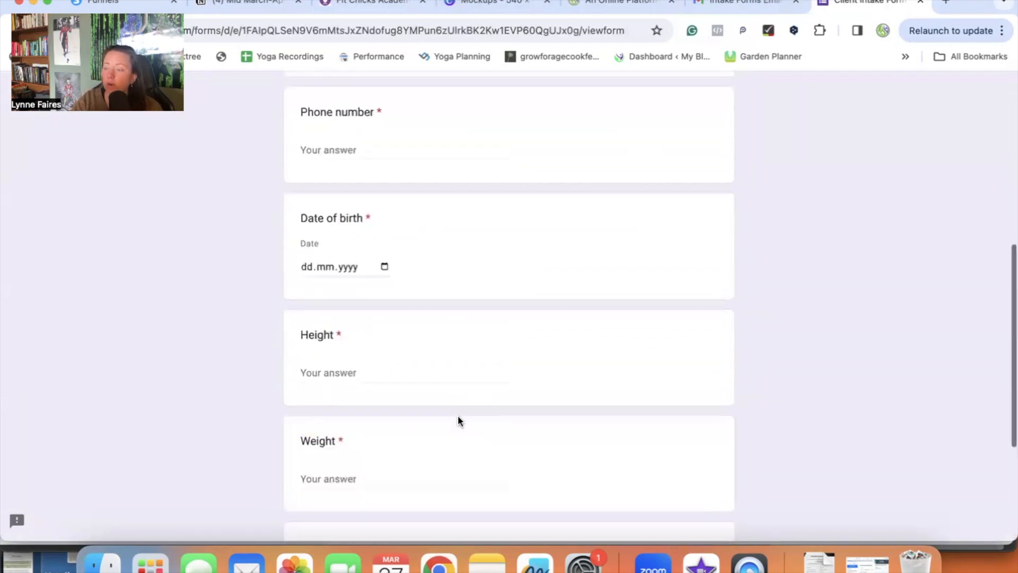
pyautogui.scroll(-10, 504, 285)
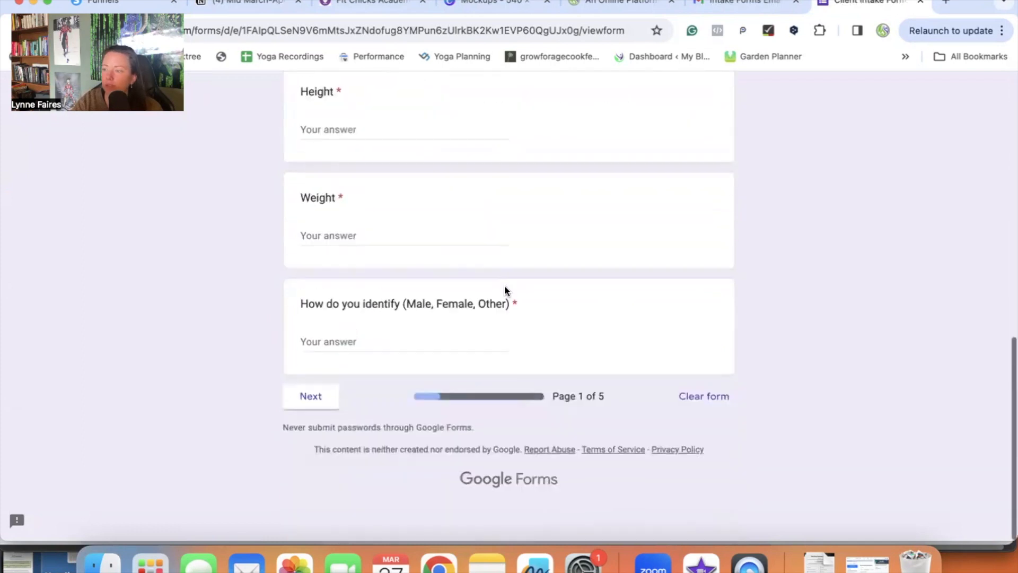
pyautogui.hotkey('ctrl', 'shift', 'Tab')
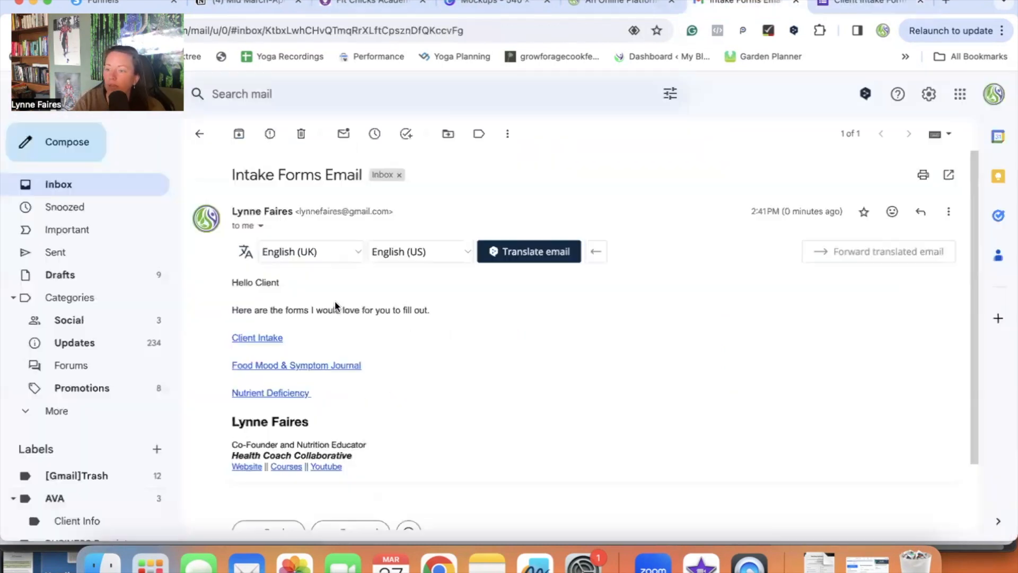
pyautogui.click(276, 395)
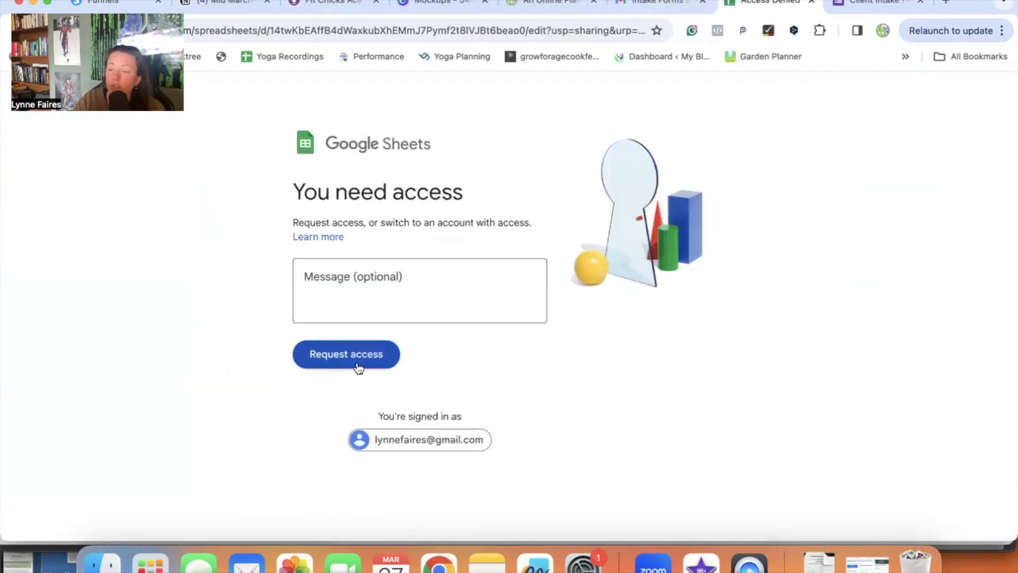
# Step: Share the Nutrient Deficiency spreadsheet as Editor with the Gmail account's own address
pyautogui.hotkey('ctrl', 'Up')
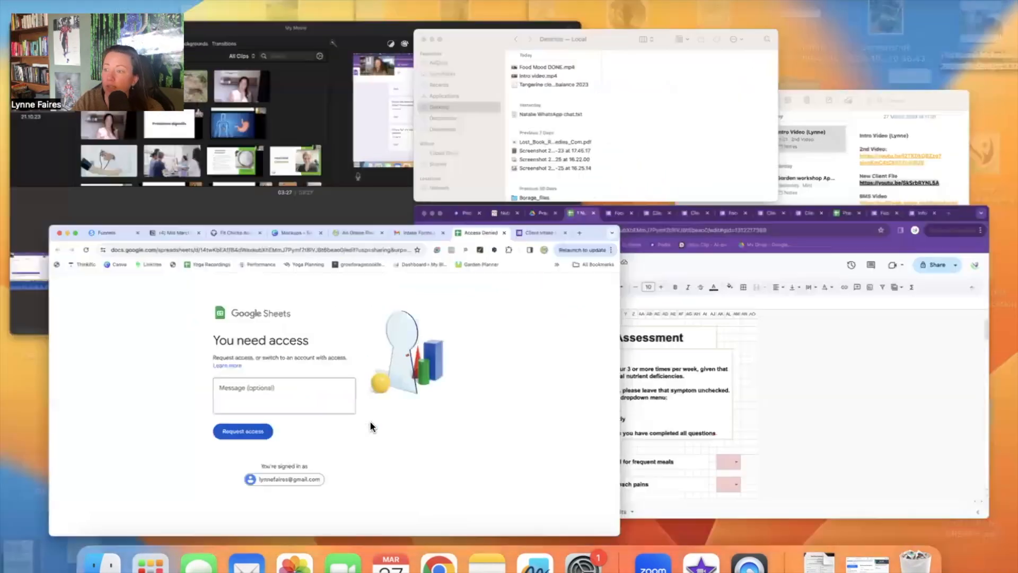
pyautogui.click(870, 448)
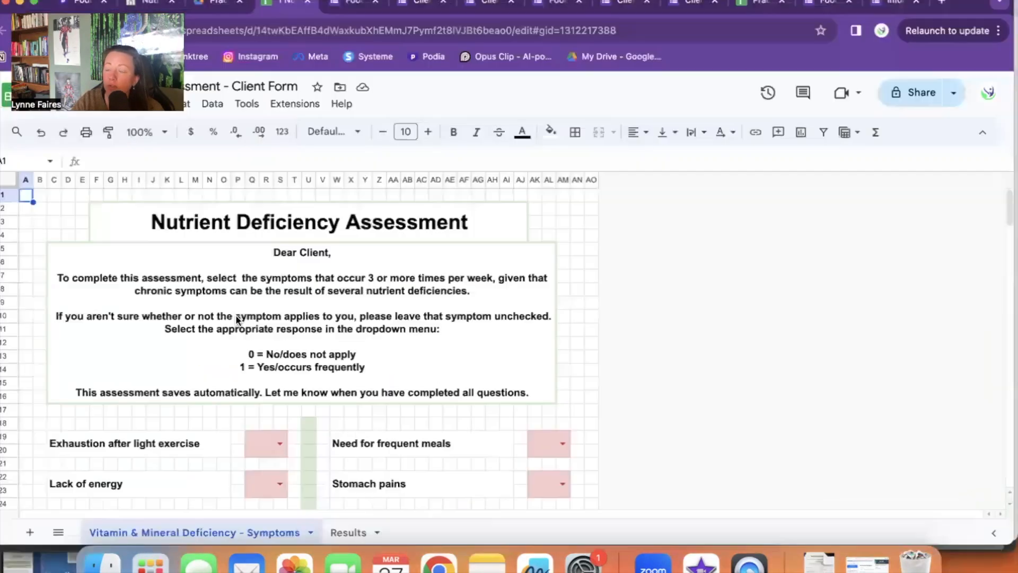
pyautogui.click(953, 93)
pyautogui.click(910, 91)
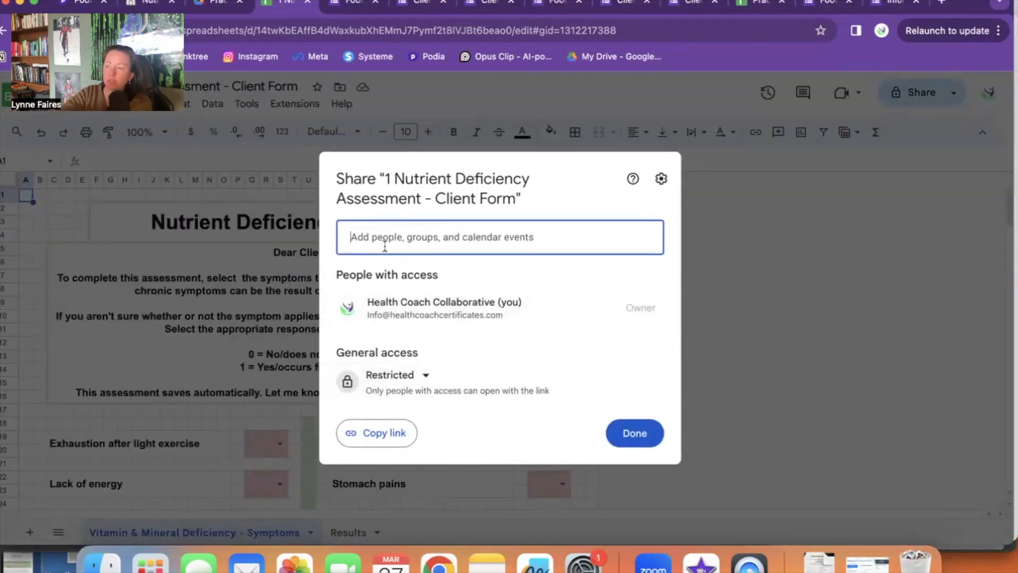
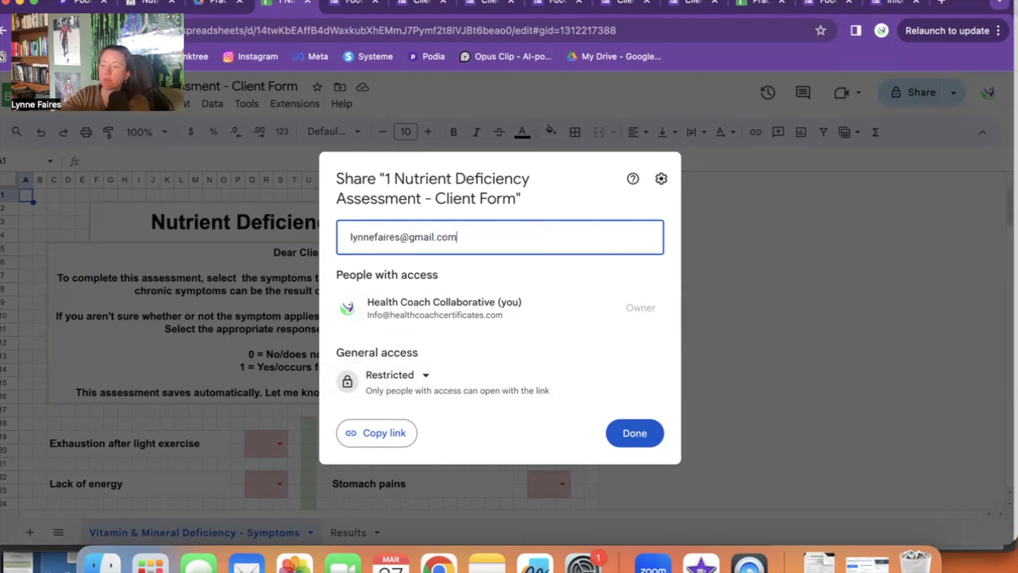
pyautogui.press('Return')
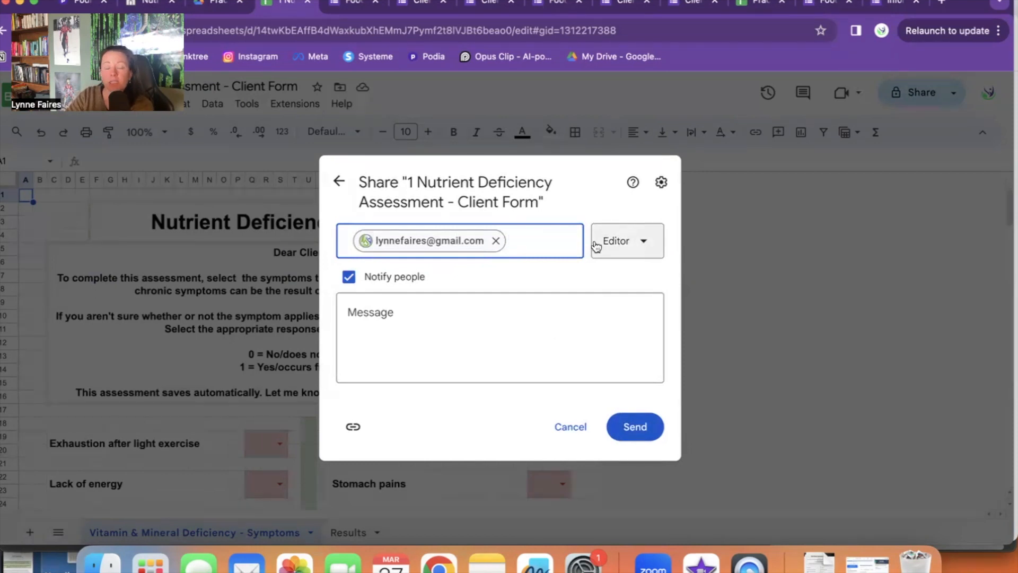
pyautogui.click(636, 437)
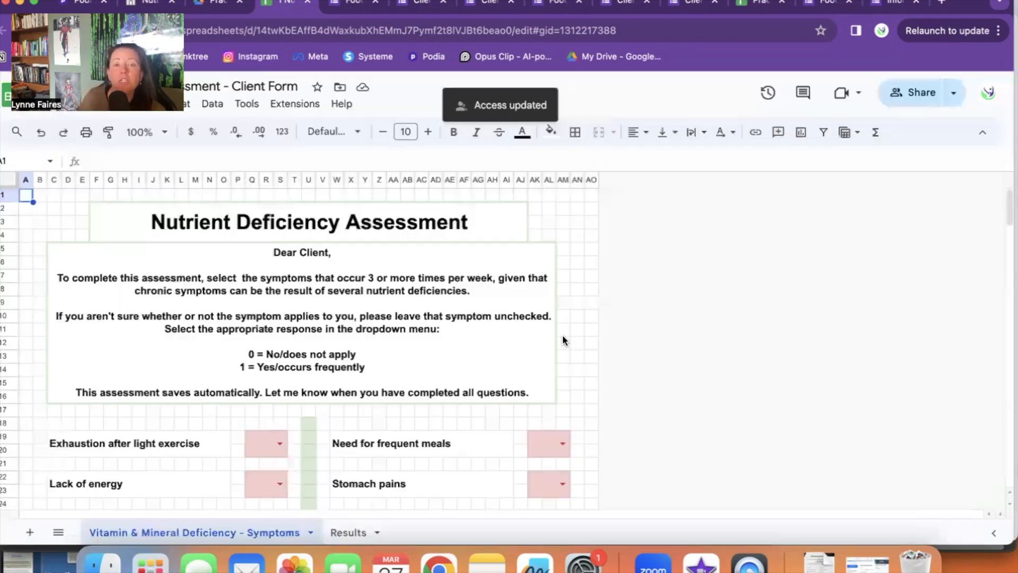
pyautogui.press('super+grave')
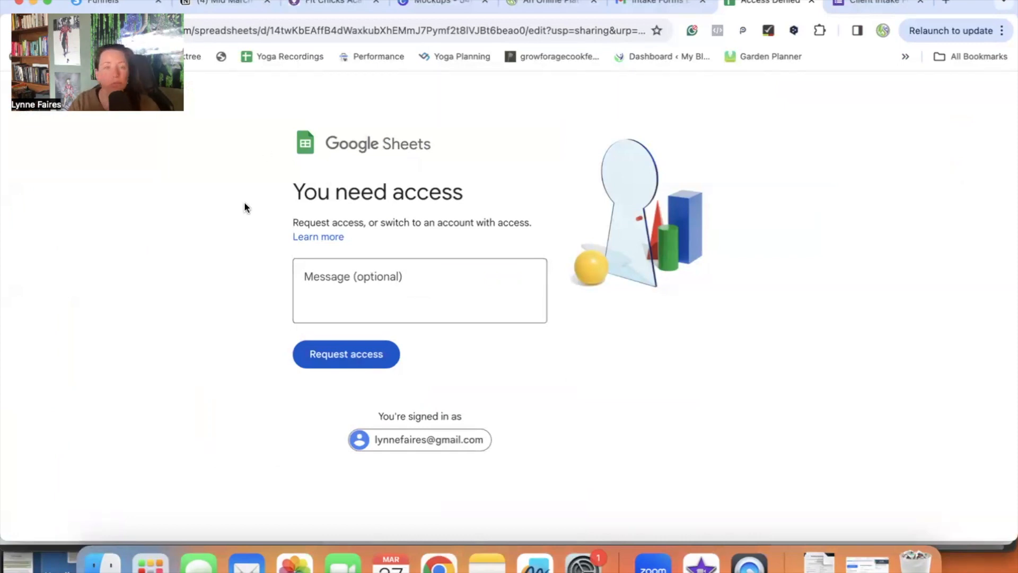
# Step: Reopen the Nutrient Deficiency link from the received email and try a symptom dropdown
pyautogui.click(655, 4)
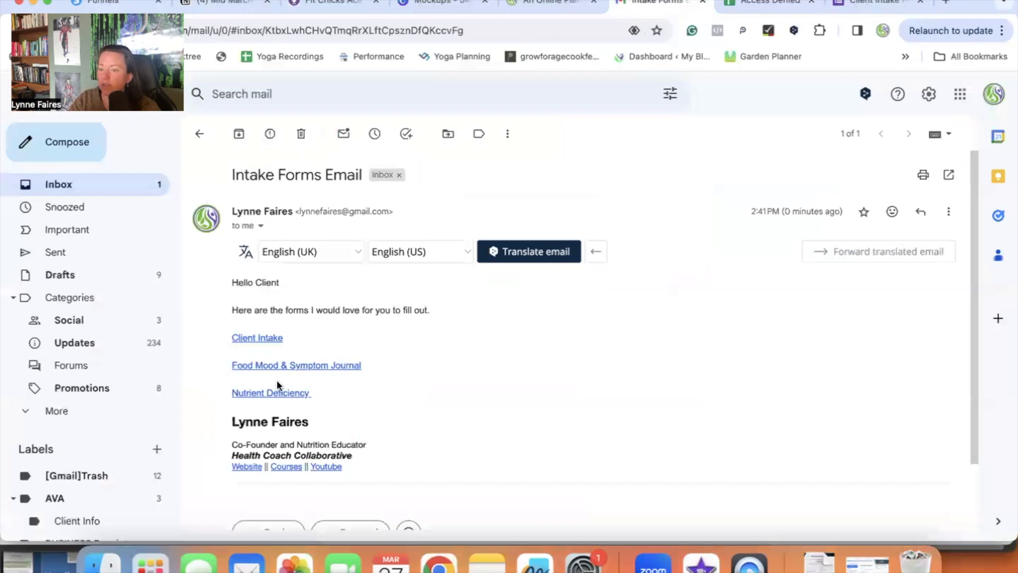
pyautogui.click(276, 393)
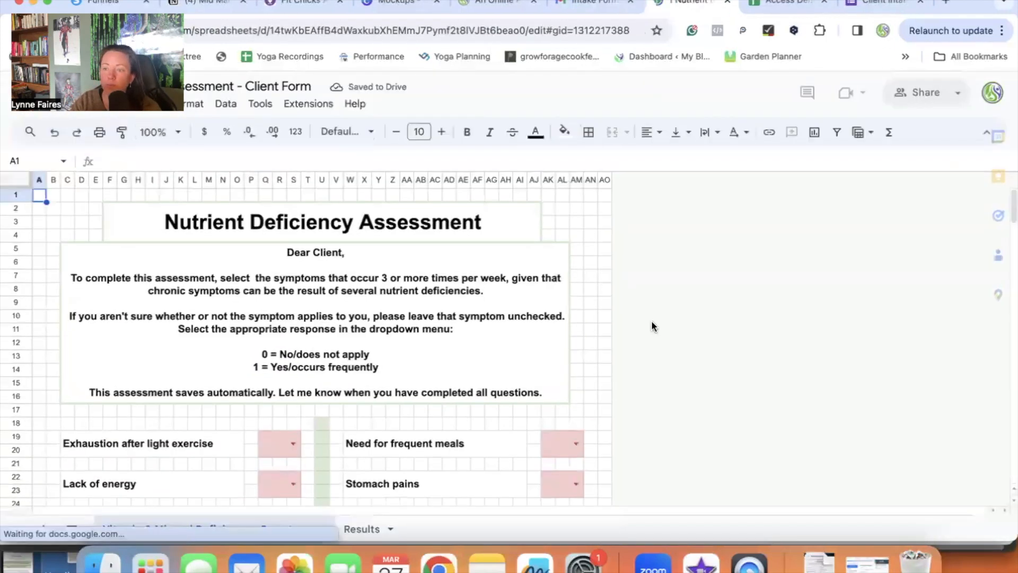
pyautogui.scroll(-3, 651, 320)
pyautogui.scroll(-5, 651, 320)
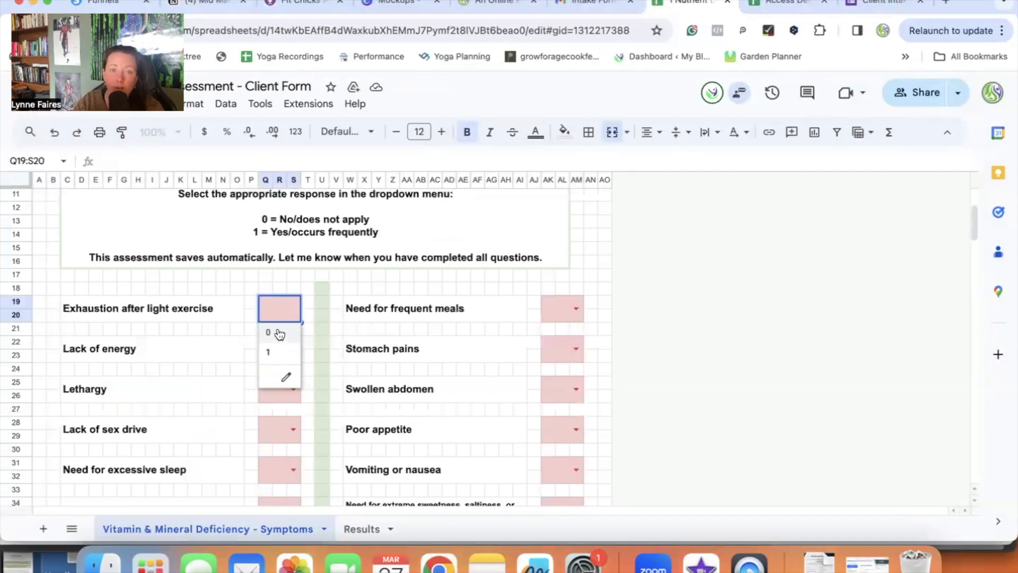
pyautogui.click(299, 220)
pyautogui.scroll(3, 346, 212)
pyautogui.scroll(-3, 346, 212)
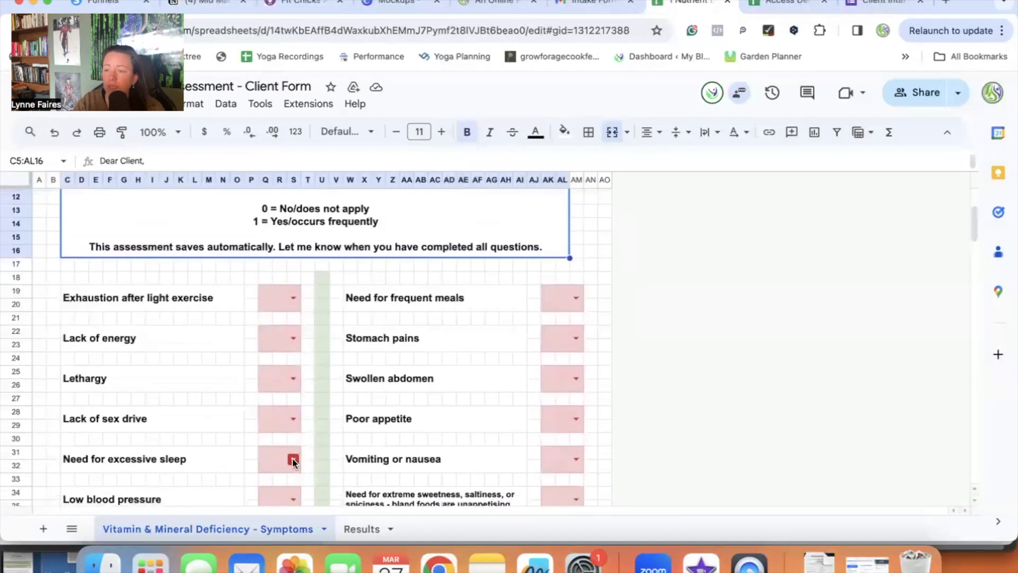
pyautogui.scroll(-5, 293, 461)
# Step: Bring up the assessment's Results sheet, showing every nutrient column scoring 0
pyautogui.click(361, 529)
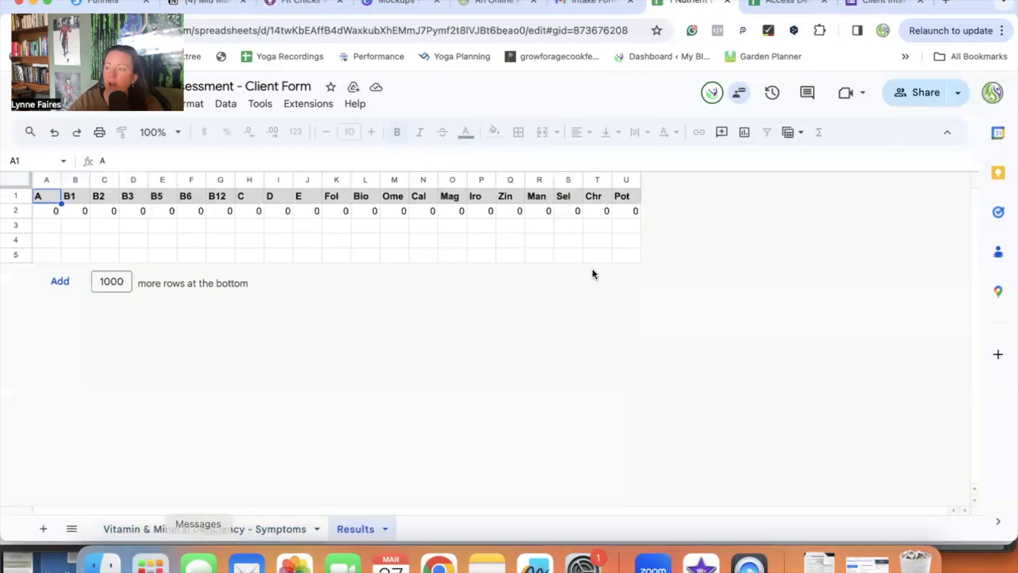
pyautogui.click(592, 3)
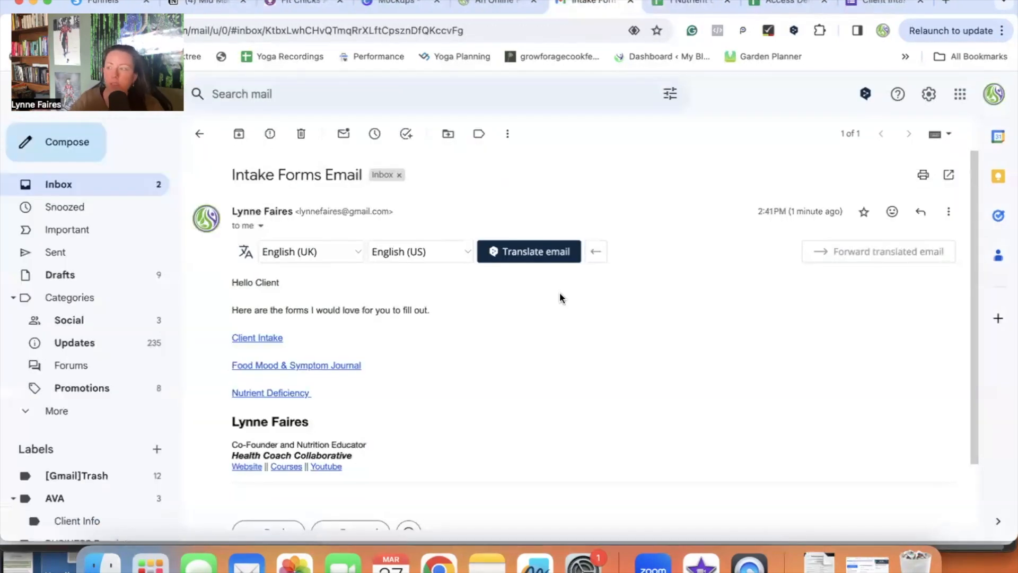
pyautogui.click(690, 4)
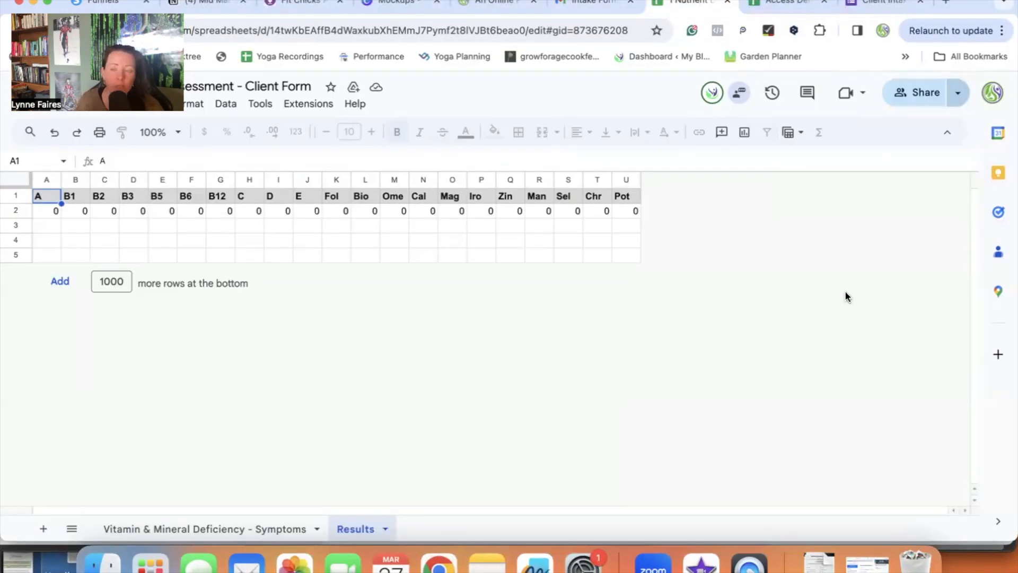